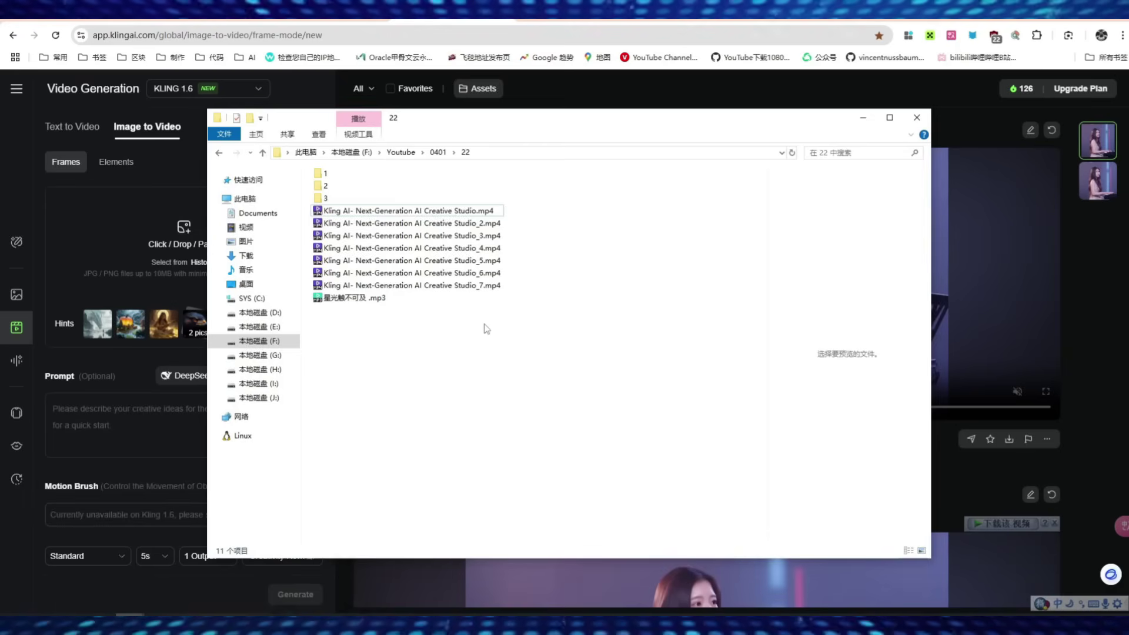
Preview the first Kling AI video clip in folder 22 and listen to part of the song 星光触不可及 .mp3.
{"action": "left_click", "coordinate": [475, 211]}
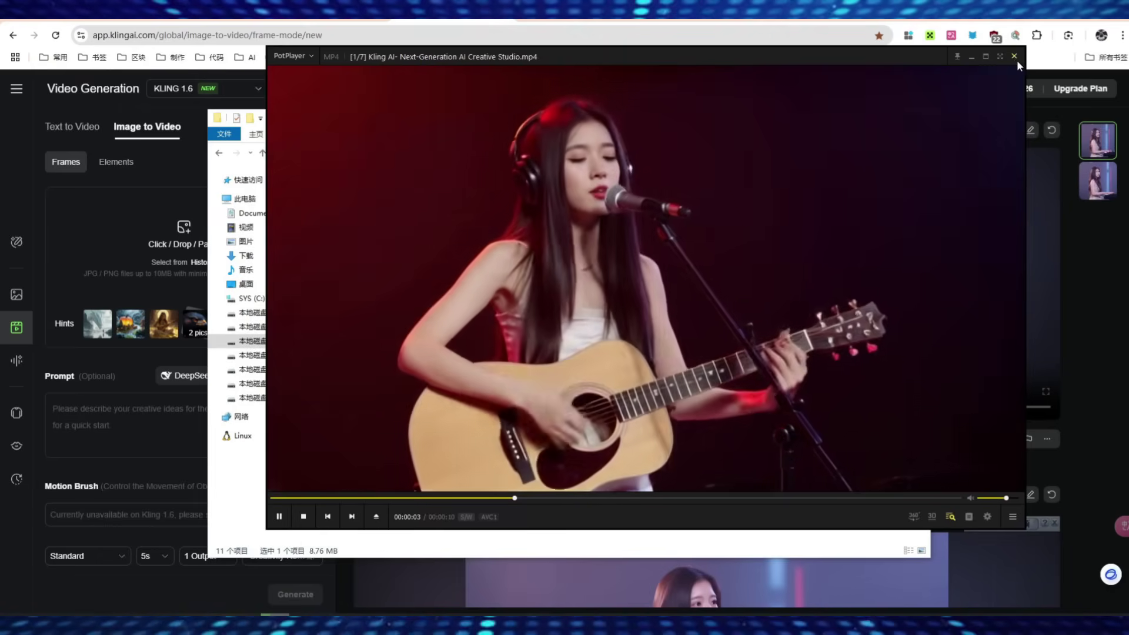
{"action": "left_click", "coordinate": [1013, 58]}
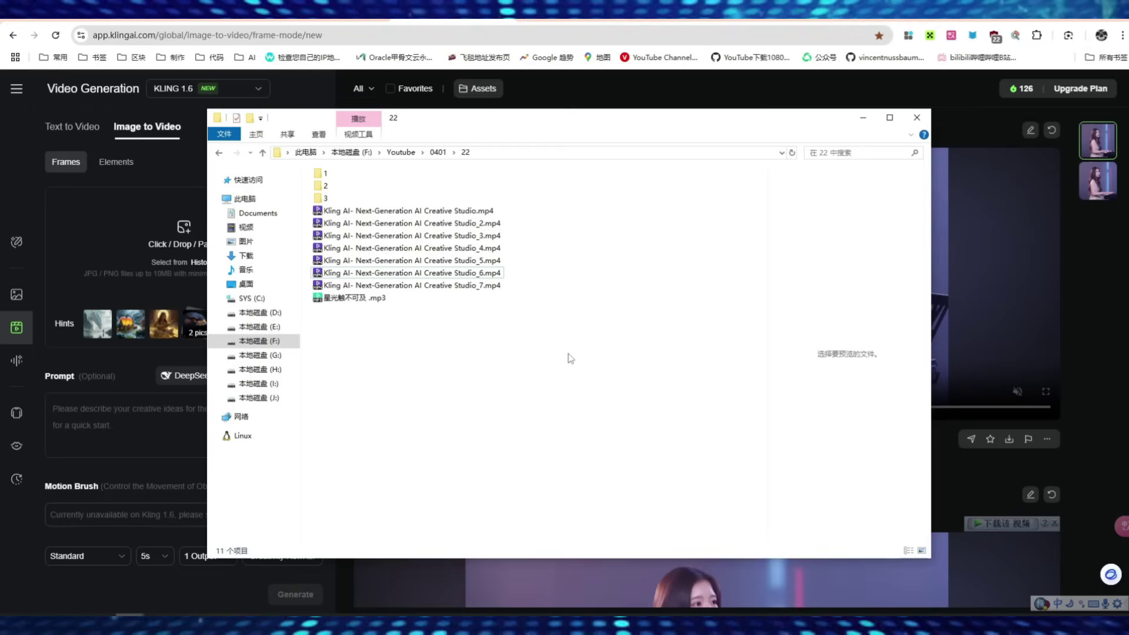
{"action": "left_click", "coordinate": [378, 298]}
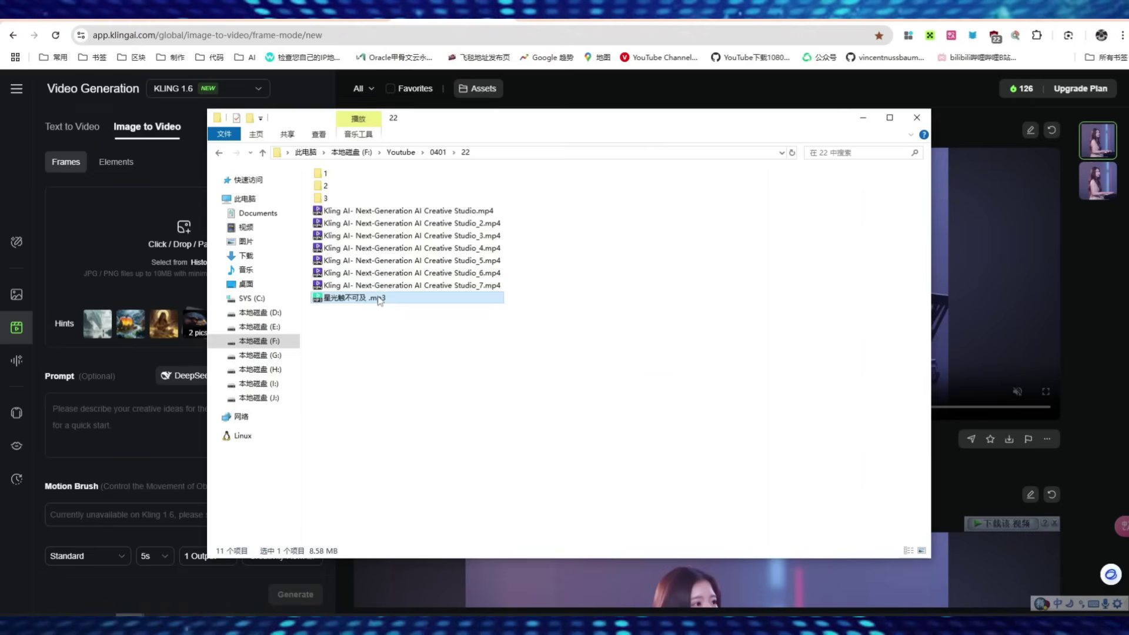
{"action": "double_click", "coordinate": [378, 299]}
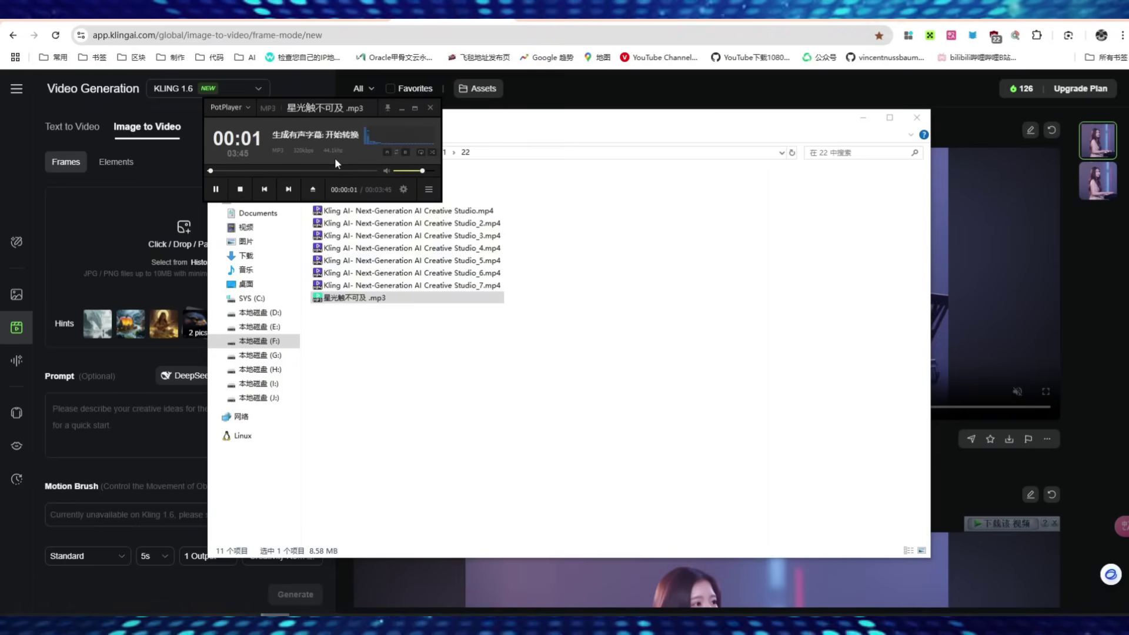
{"action": "scroll", "coordinate": [335, 160], "scroll_direction": "up", "scroll_amount": 1}
{"action": "left_click", "coordinate": [234, 170]}
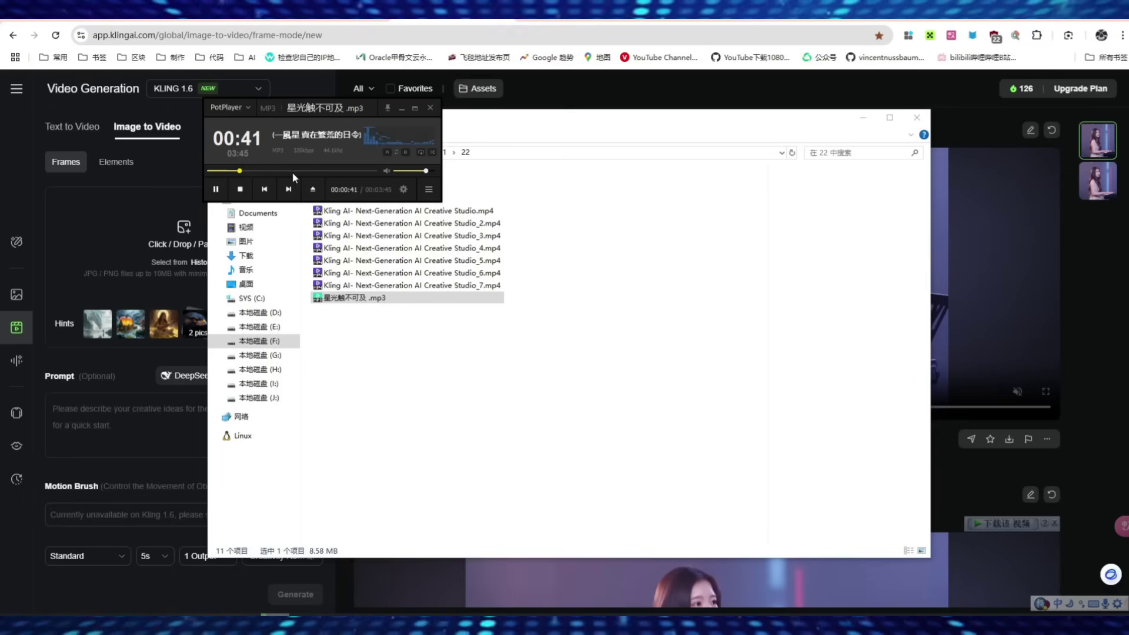
{"action": "left_click", "coordinate": [431, 109]}
{"action": "left_click", "coordinate": [392, 350]}
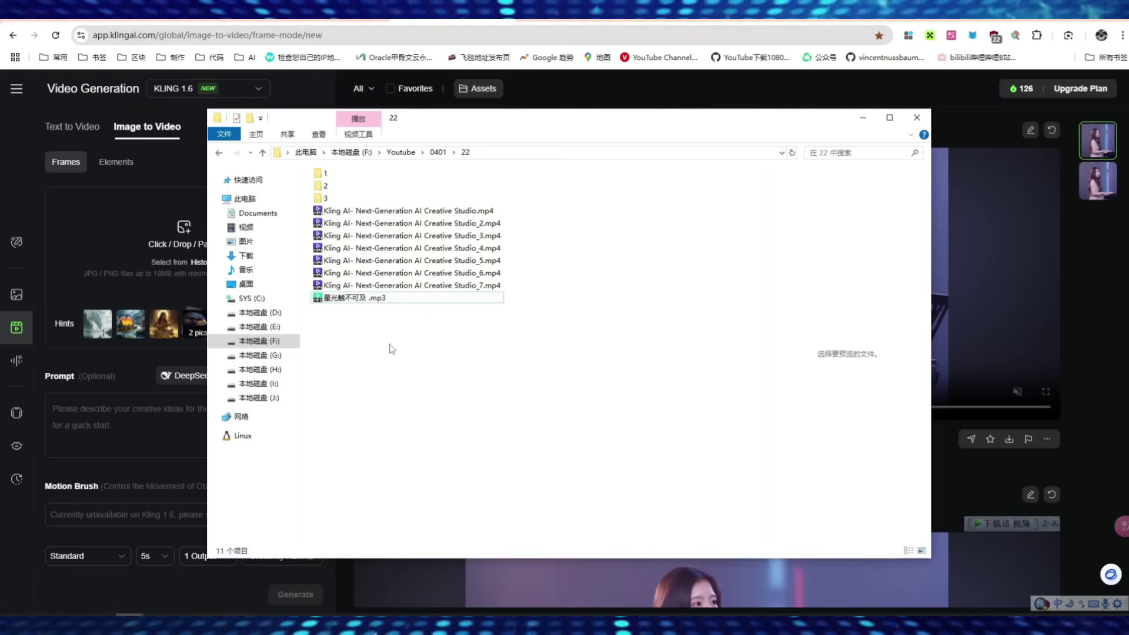
Open folder 3 and listen to the extracted No Echo vocals WAV from about one minute in.
{"action": "left_click", "coordinate": [440, 218]}
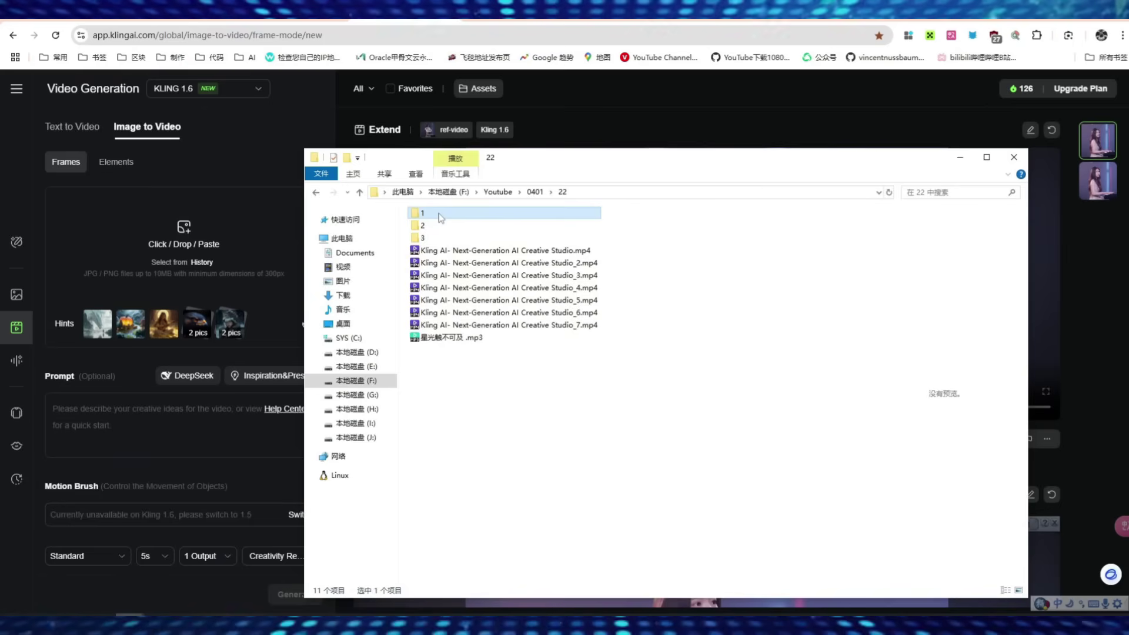
{"action": "left_click", "coordinate": [439, 228]}
{"action": "left_click", "coordinate": [437, 237]}
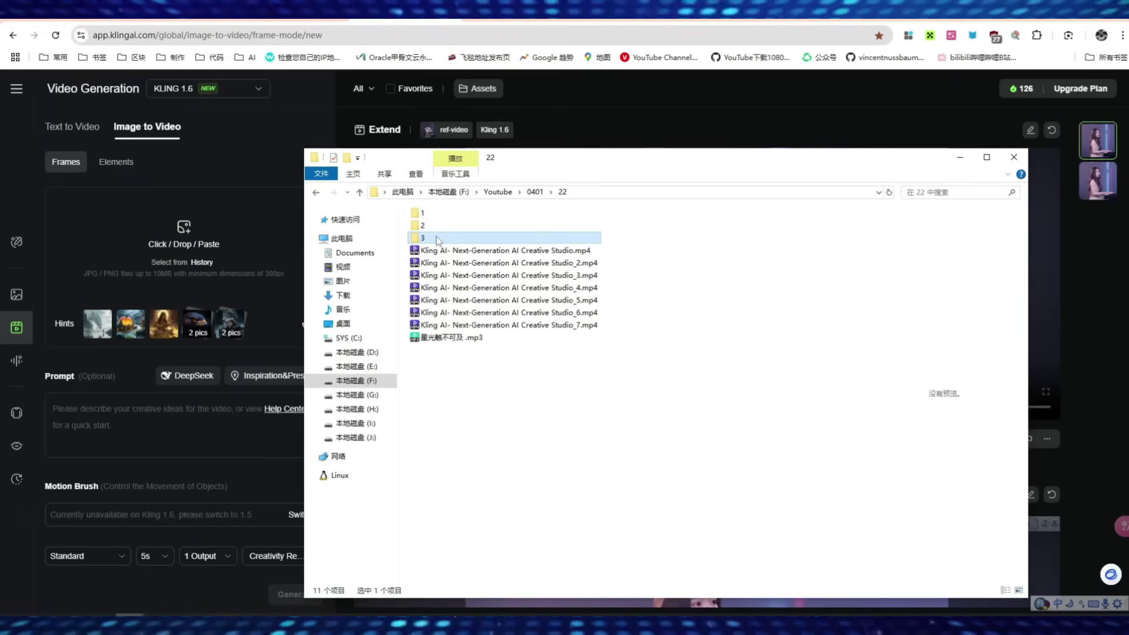
{"action": "double_click", "coordinate": [436, 238]}
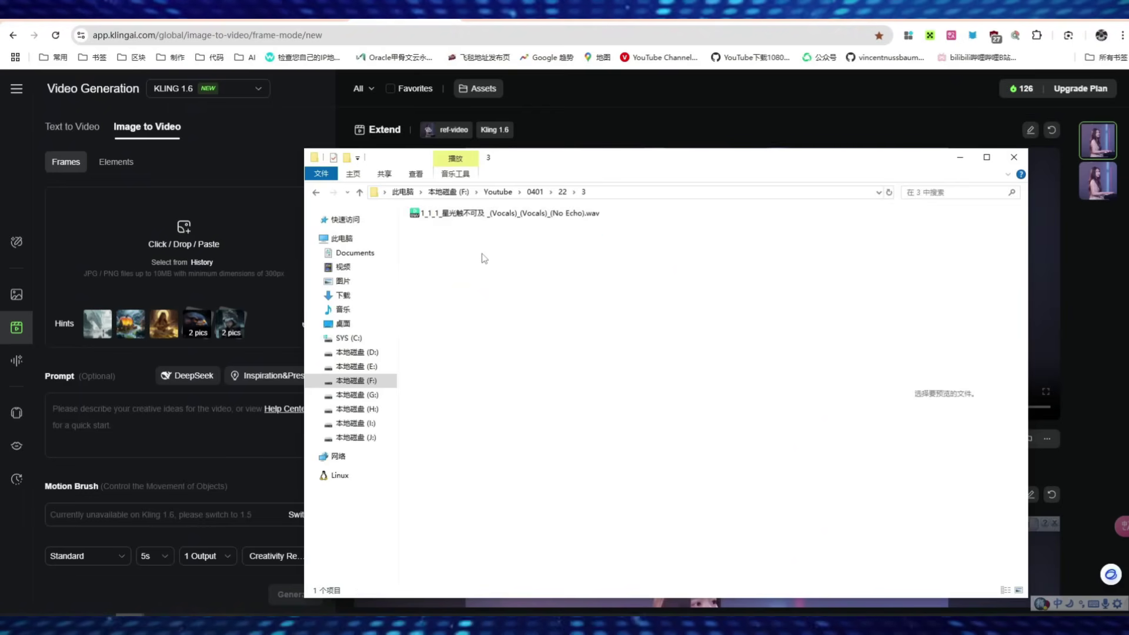
{"action": "left_click", "coordinate": [486, 214]}
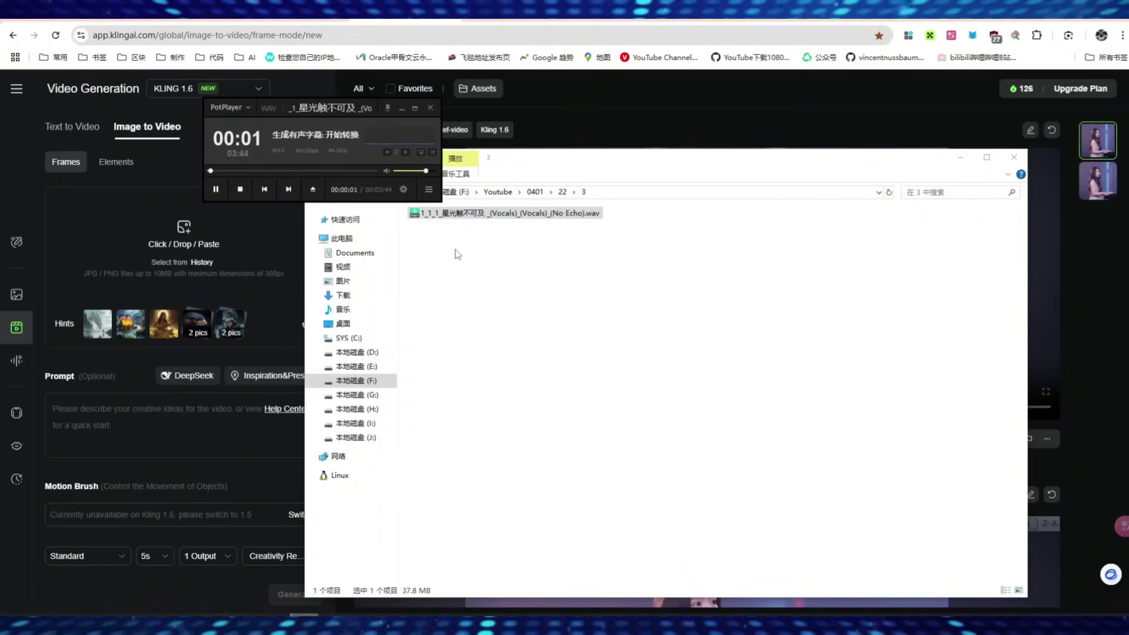
{"action": "left_click", "coordinate": [263, 171]}
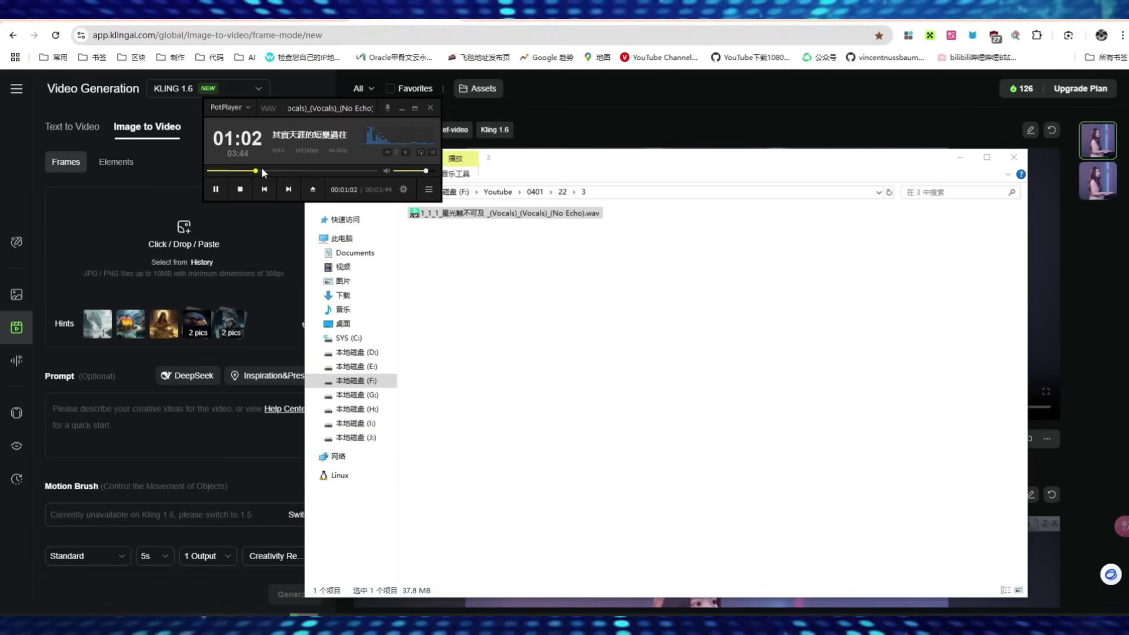
{"action": "left_click", "coordinate": [431, 109]}
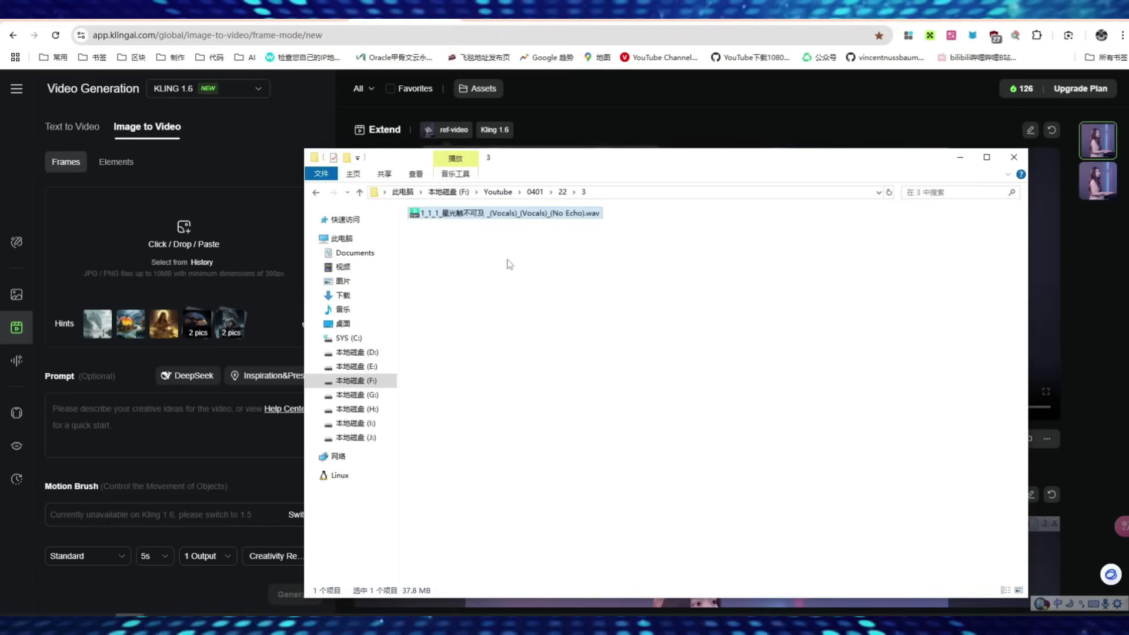
{"action": "left_click", "coordinate": [523, 275]}
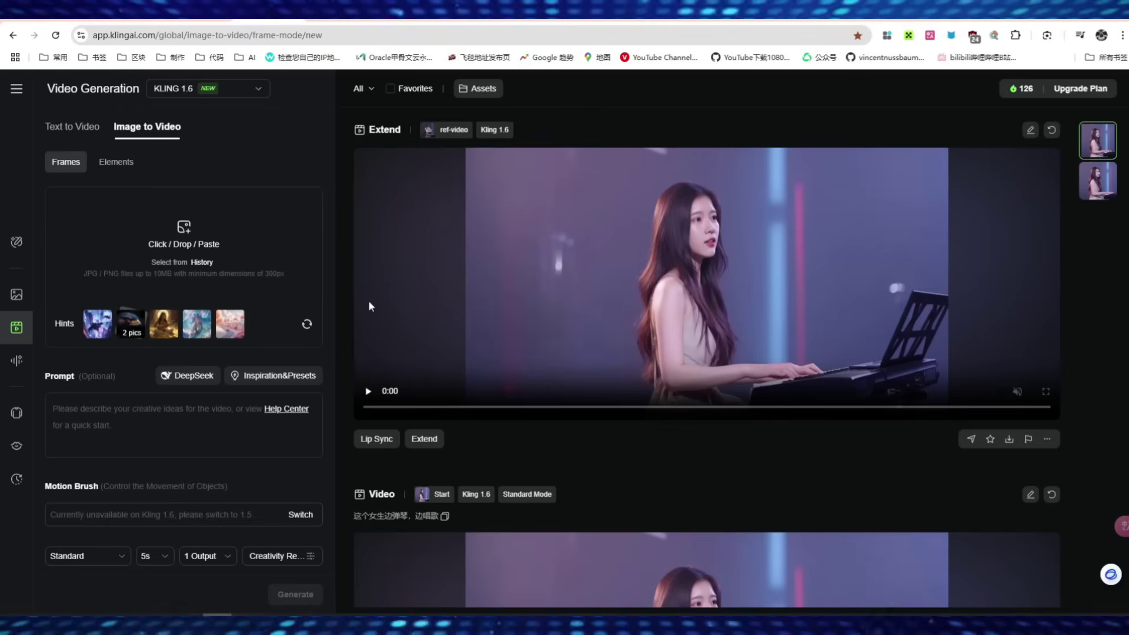
Open Kling's Lip Sync feature and show the local dubbing upload option for its audio.
{"action": "left_click", "coordinate": [17, 445]}
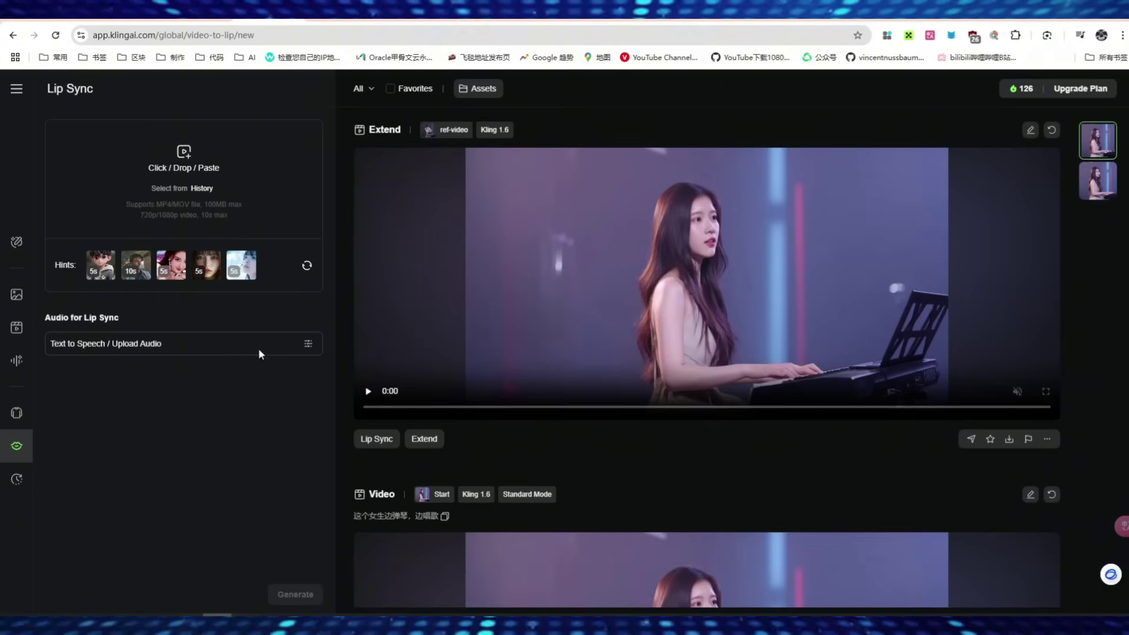
{"action": "left_click", "coordinate": [195, 342]}
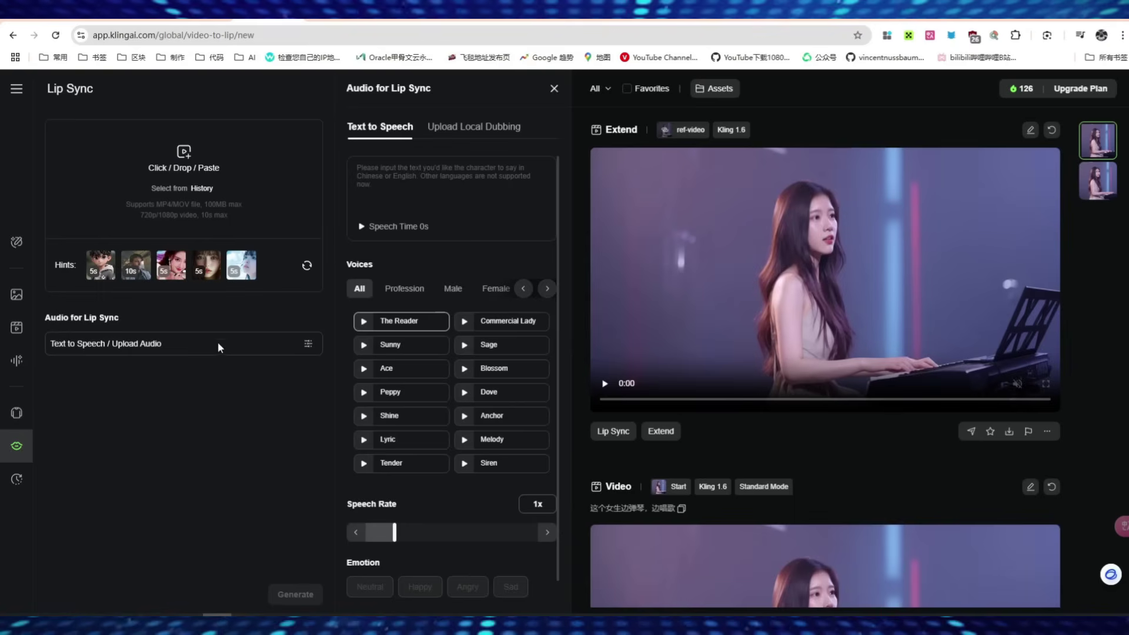
{"action": "left_click", "coordinate": [496, 134]}
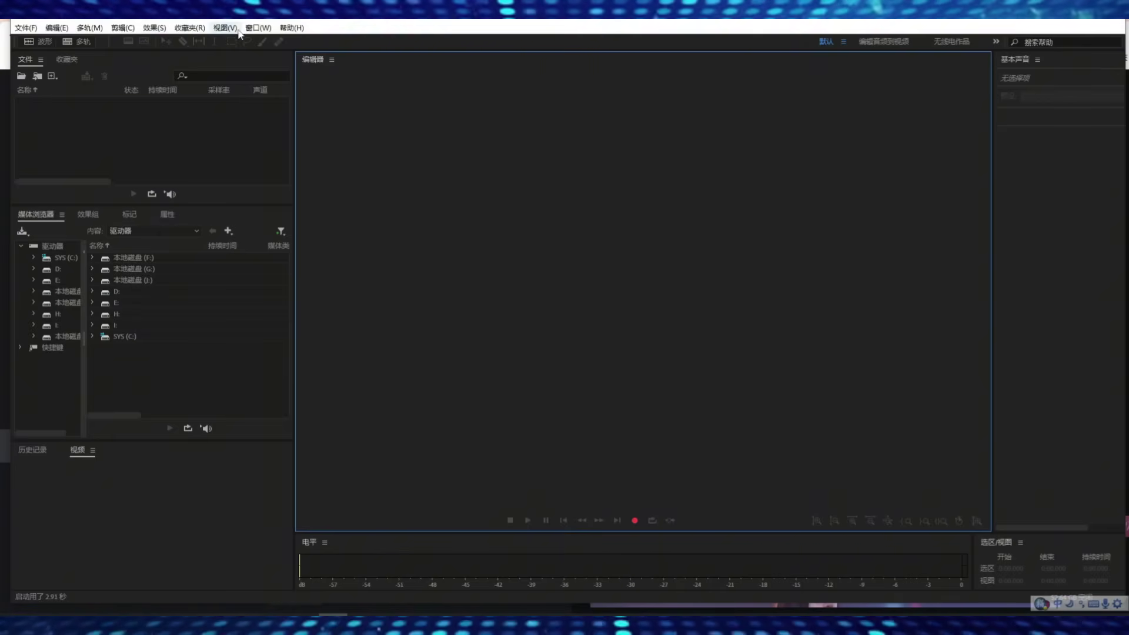
In Adobe Audition, create a multitrack session with the default settings and place the No Echo vocals WAV at the start of track 1.
{"action": "left_click", "coordinate": [77, 42]}
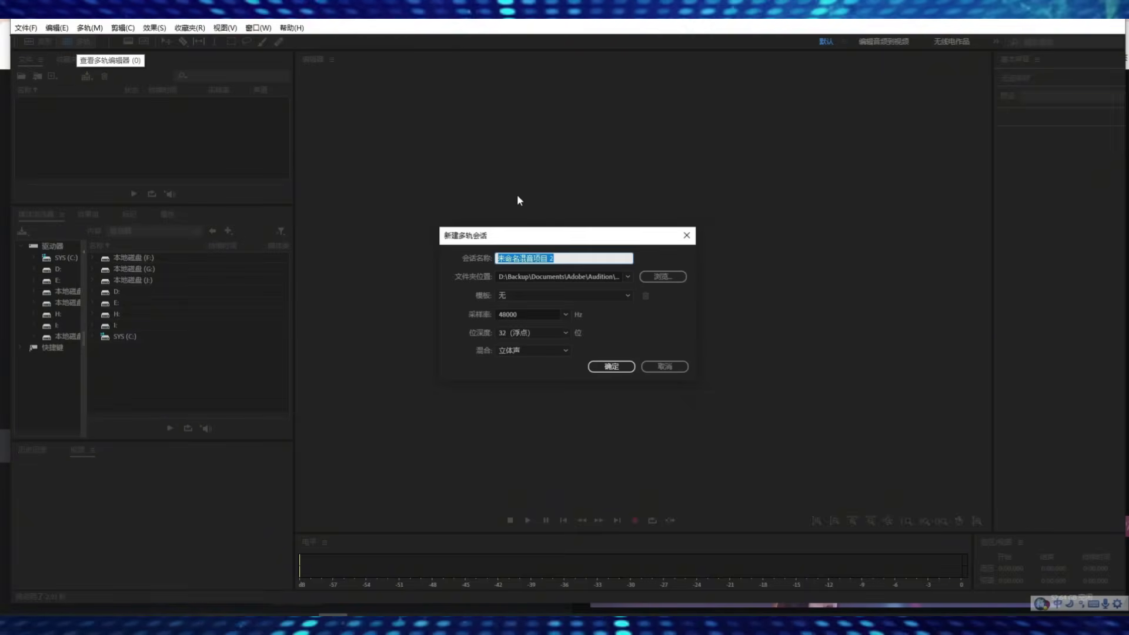
{"action": "left_click", "coordinate": [610, 366]}
{"action": "key", "text": "alt+Tab"}
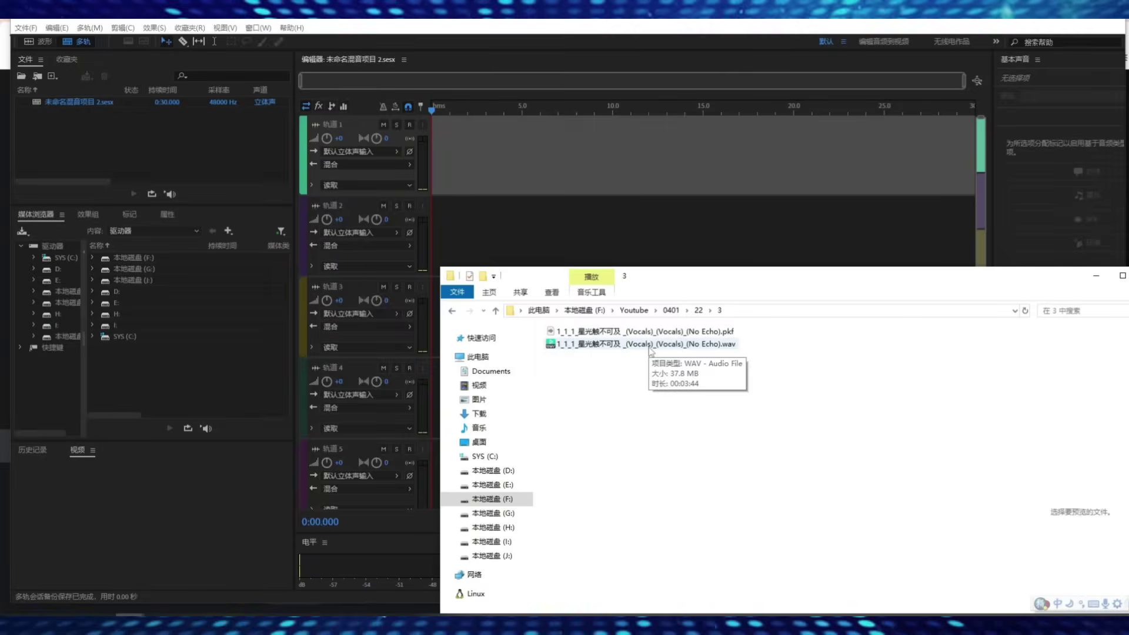
{"action": "left_click_drag", "start_coordinate": [651, 349], "coordinate": [650, 137]}
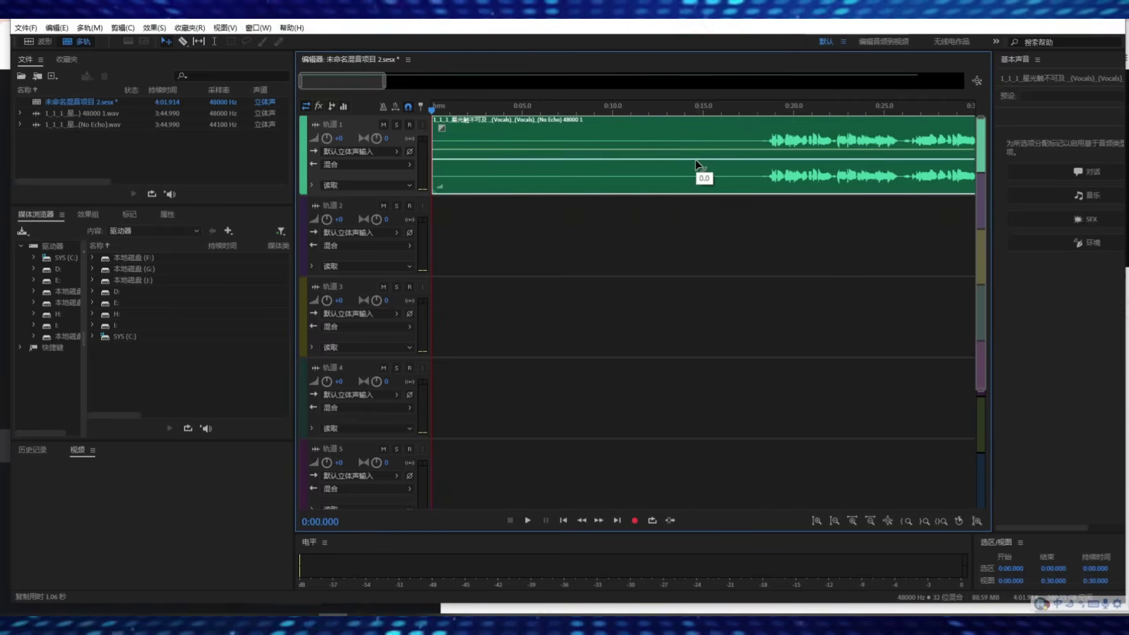
Split the vocals clip into segments with the Razor tool and move each segment to the start of its own track.
{"action": "left_click", "coordinate": [184, 42]}
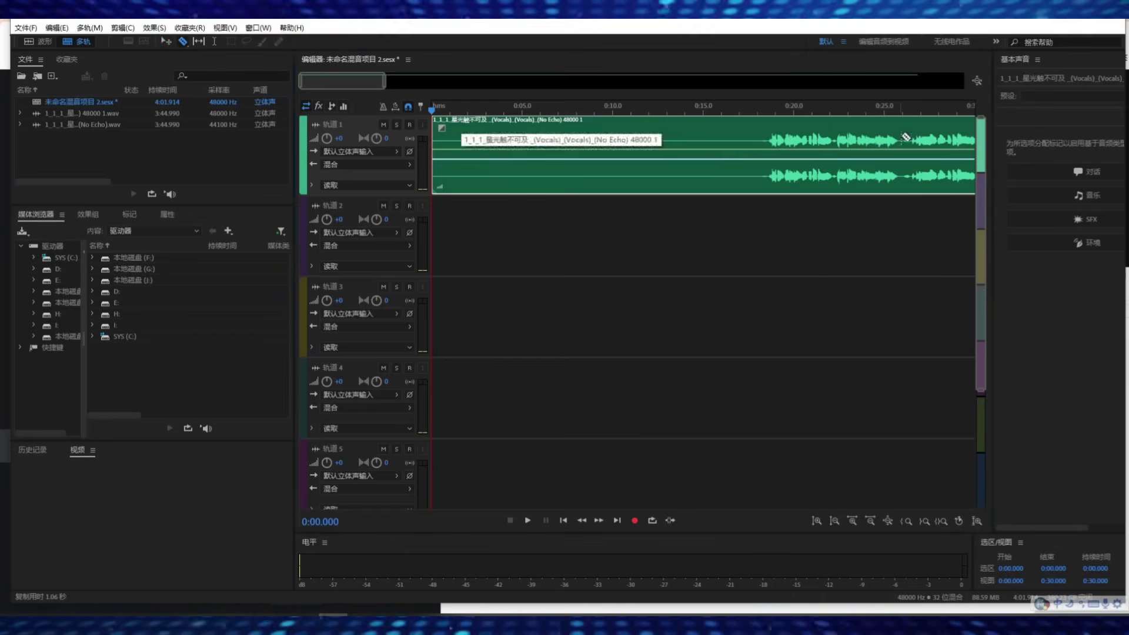
{"action": "left_click", "coordinate": [166, 42]}
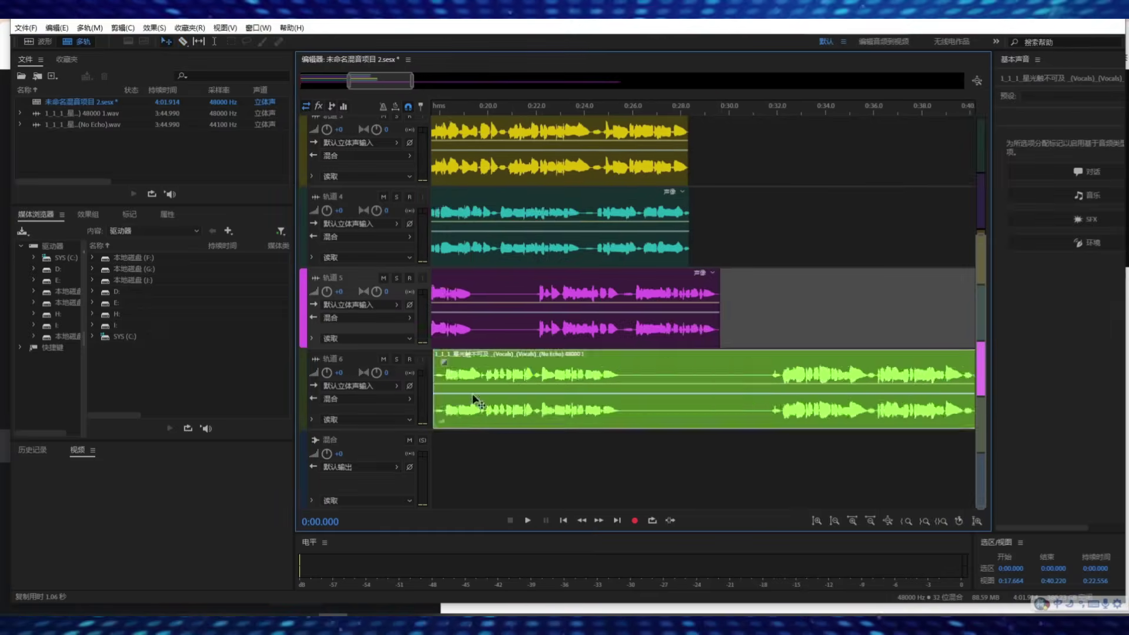
{"action": "scroll", "coordinate": [731, 453], "scroll_direction": "down", "scroll_amount": 3}
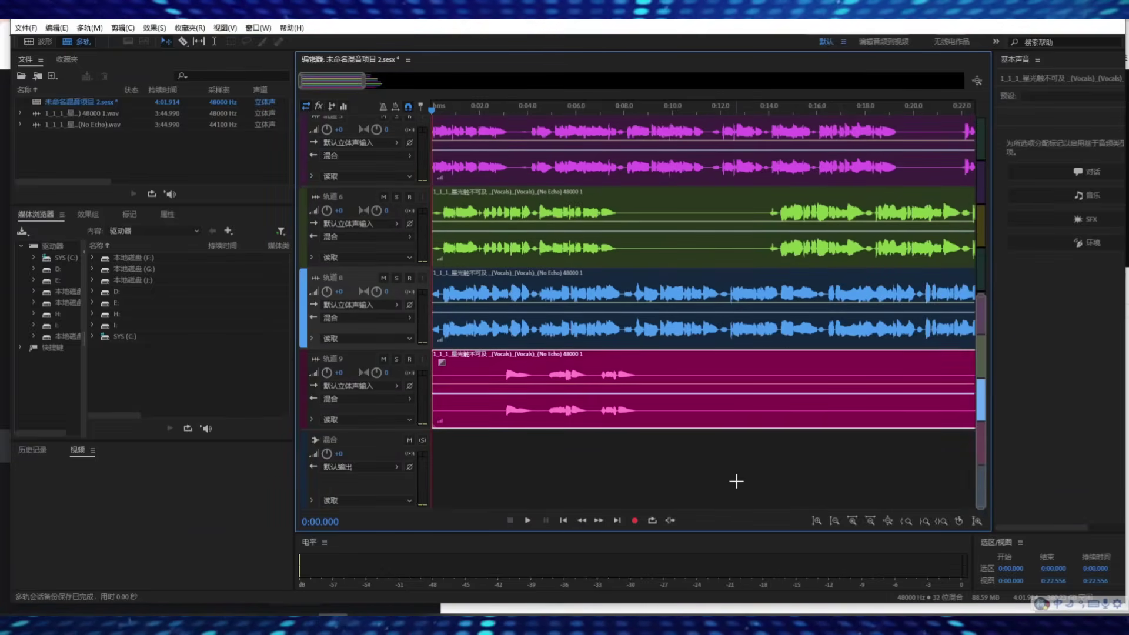
Select the vocal segments on all tracks and start a multitrack mixdown export of the selected clips.
{"action": "left_click_drag", "start_coordinate": [728, 477], "coordinate": [716, 376]}
{"action": "scroll", "coordinate": [716, 377], "scroll_direction": "up", "scroll_amount": 5}
{"action": "scroll", "coordinate": [517, 171], "scroll_direction": "right", "scroll_amount": 3}
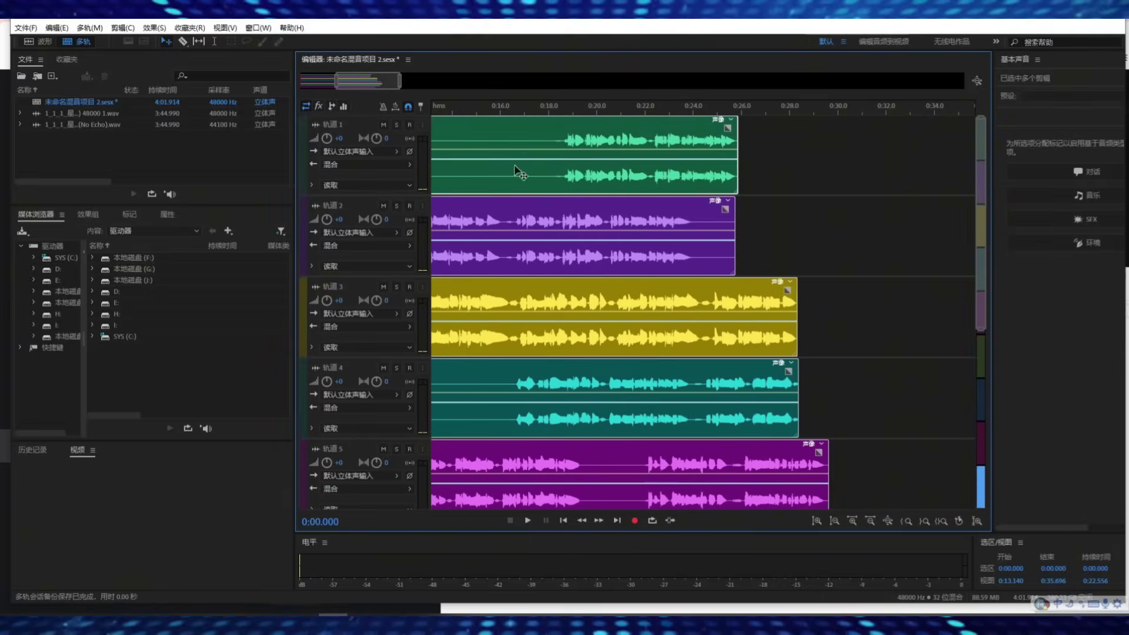
{"action": "right_click", "coordinate": [786, 162]}
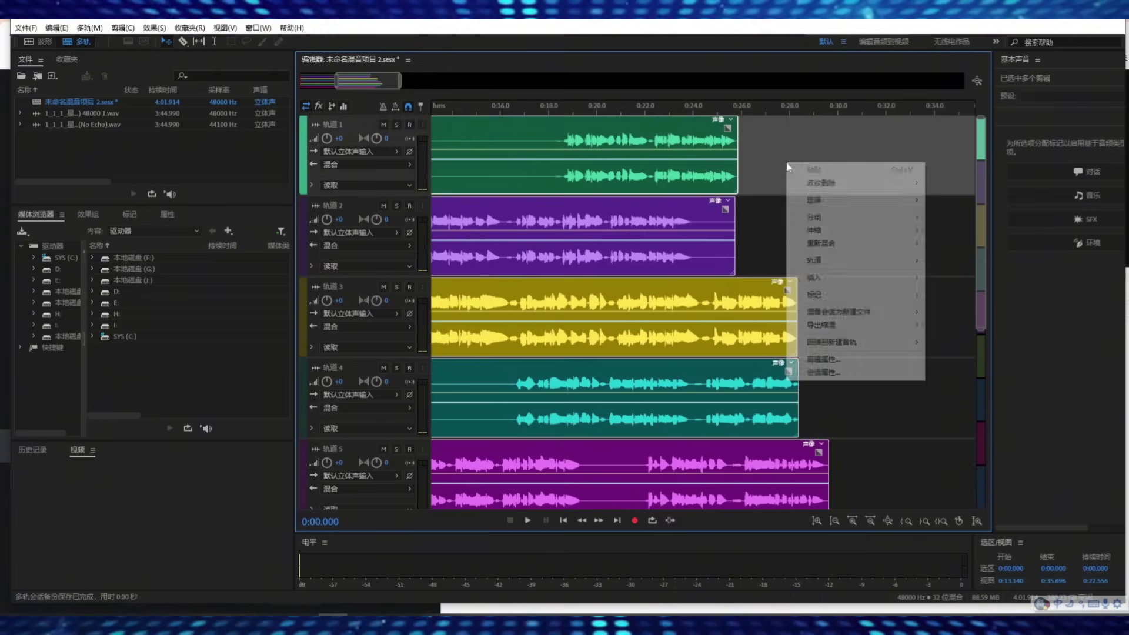
{"action": "mouse_move", "coordinate": [828, 327]}
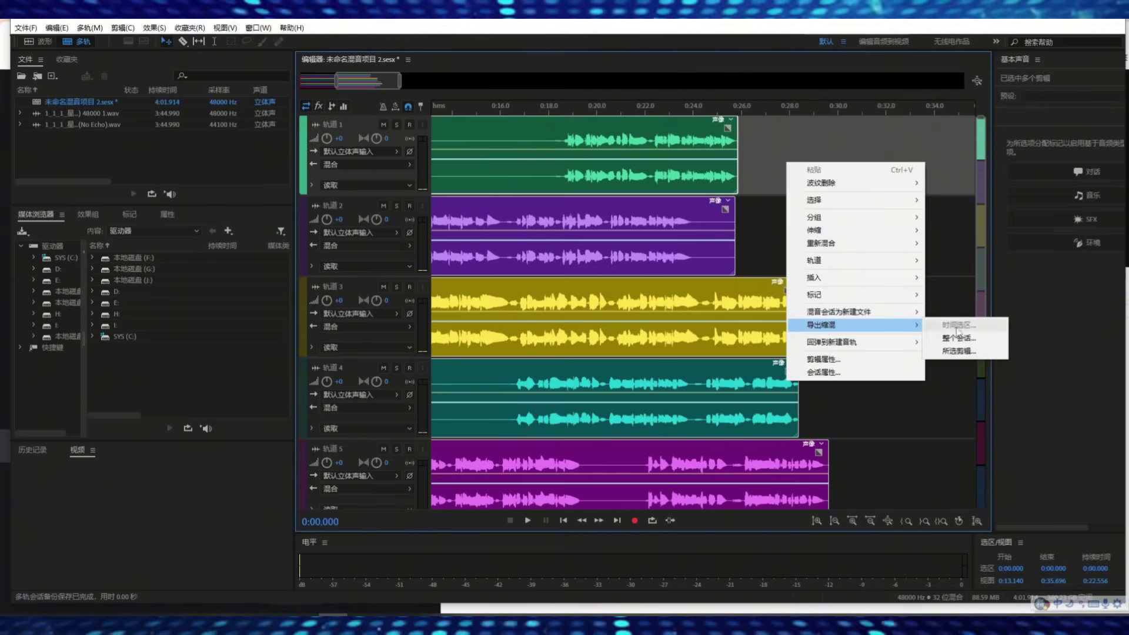
{"action": "left_click", "coordinate": [966, 351]}
Create a folder named 4 inside F:\Youtube\0401\22 and set it as the export location.
{"action": "left_click", "coordinate": [666, 209]}
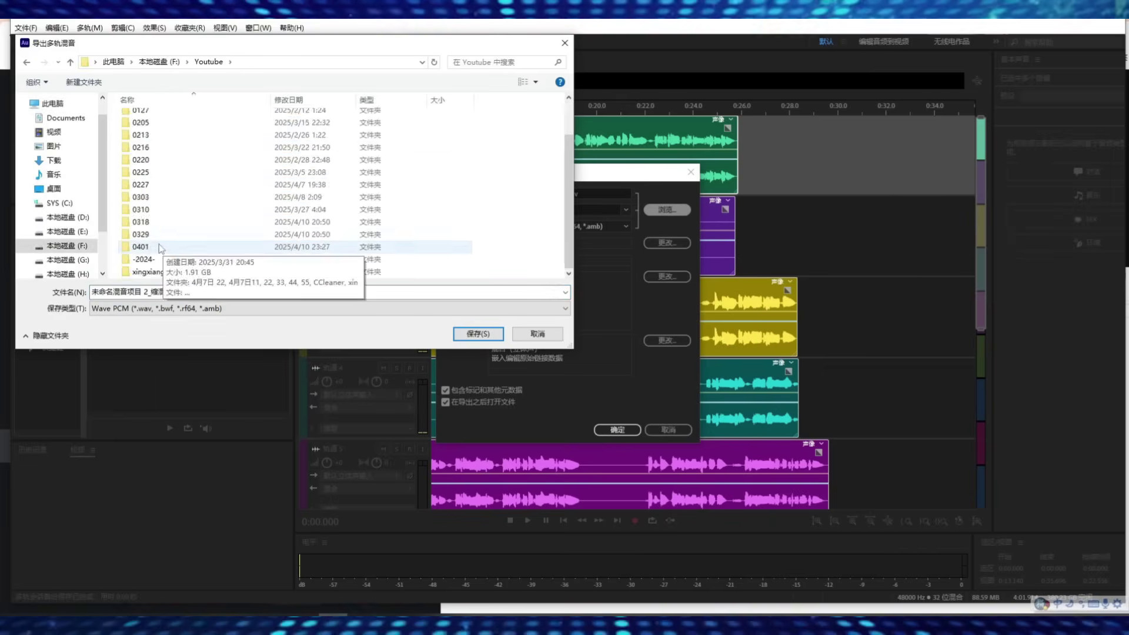
{"action": "double_click", "coordinate": [265, 244]}
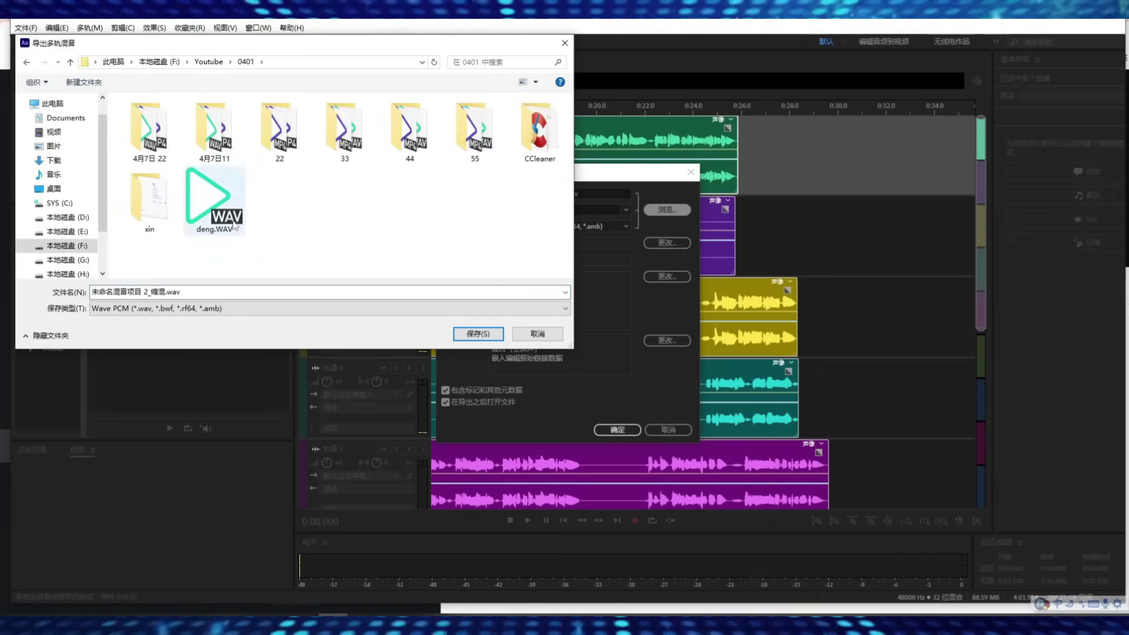
{"action": "double_click", "coordinate": [278, 147]}
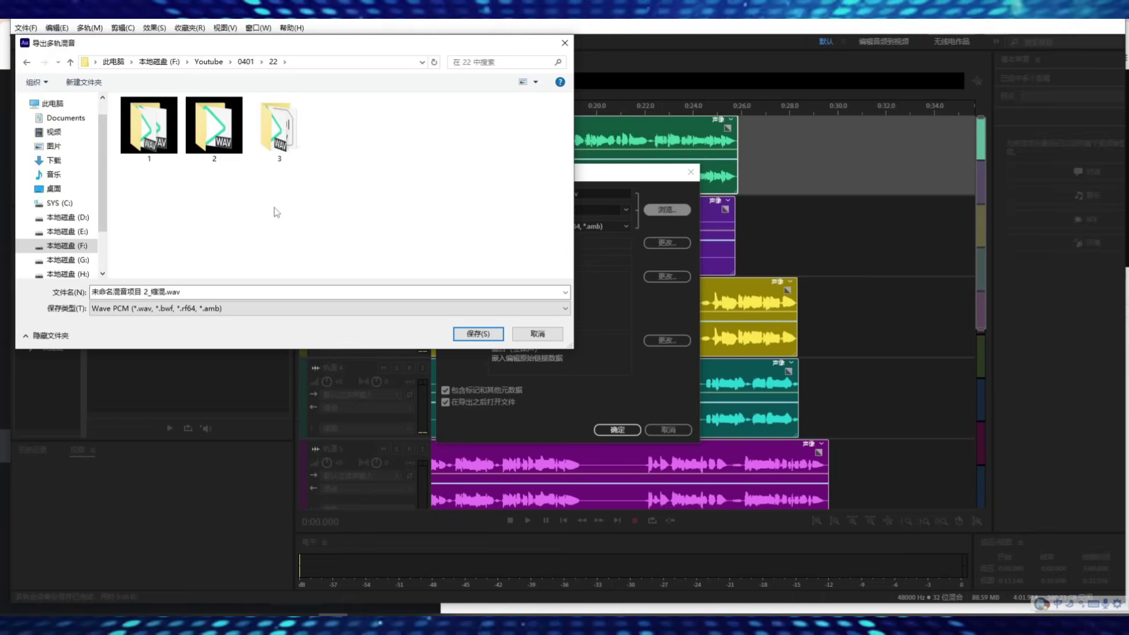
{"action": "right_click", "coordinate": [274, 212]}
{"action": "mouse_move", "coordinate": [300, 386]}
{"action": "left_click", "coordinate": [476, 391]}
{"action": "type", "text": "4"}
{"action": "left_click", "coordinate": [478, 334]}
{"action": "left_click", "coordinate": [478, 334]}
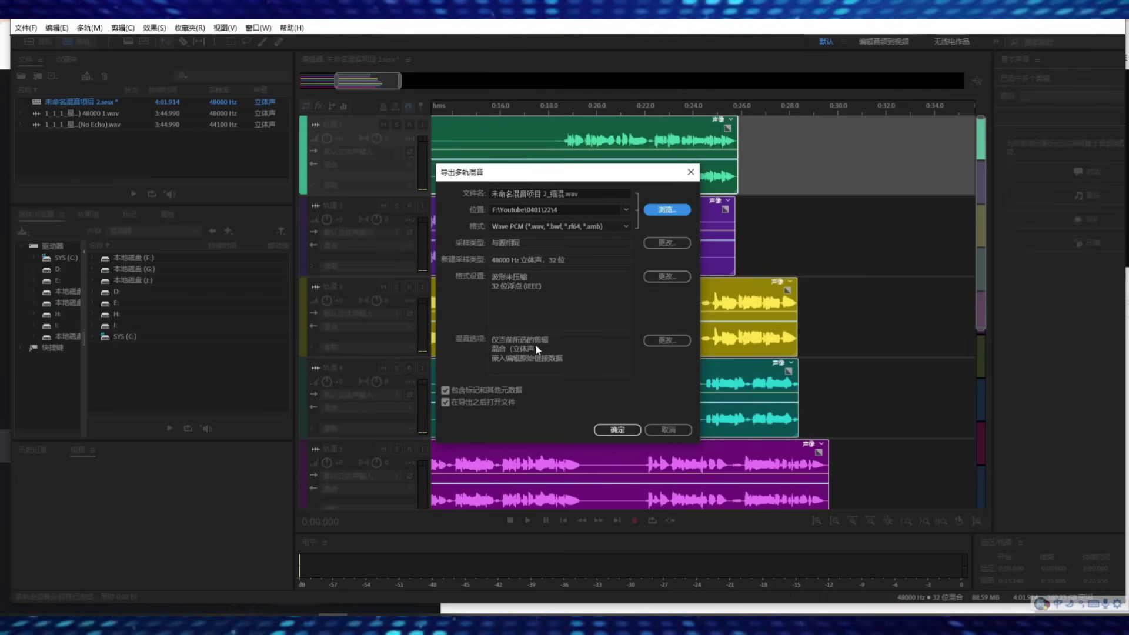
Set the mixdown options to export all individual tracks as separate files, with the master mix outputs deselected.
{"action": "left_click", "coordinate": [663, 344]}
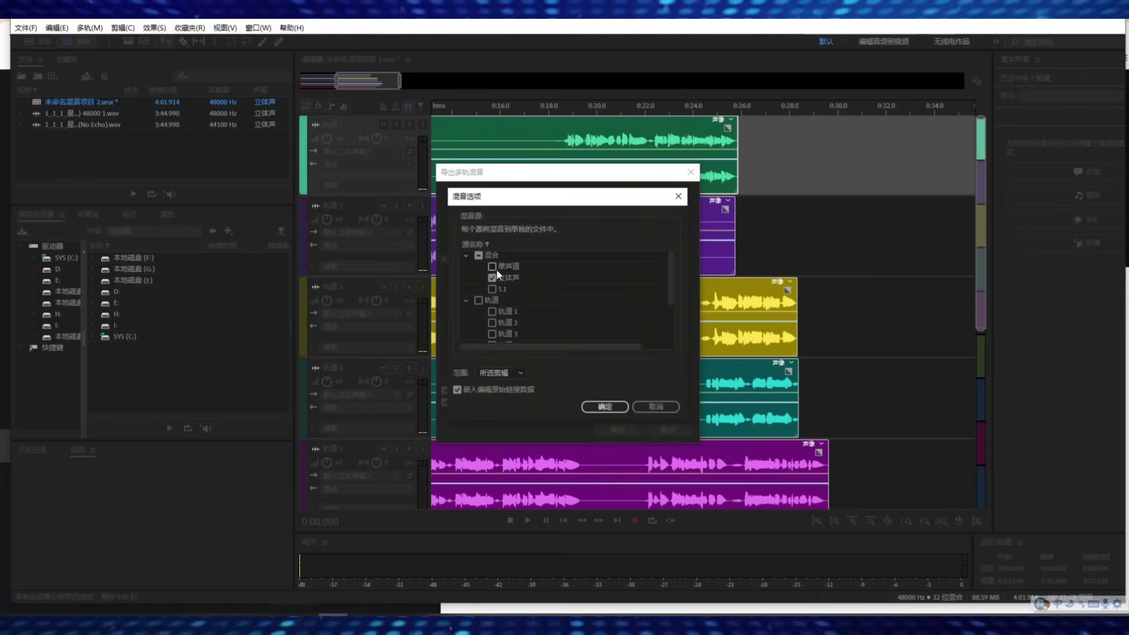
{"action": "left_click", "coordinate": [479, 255]}
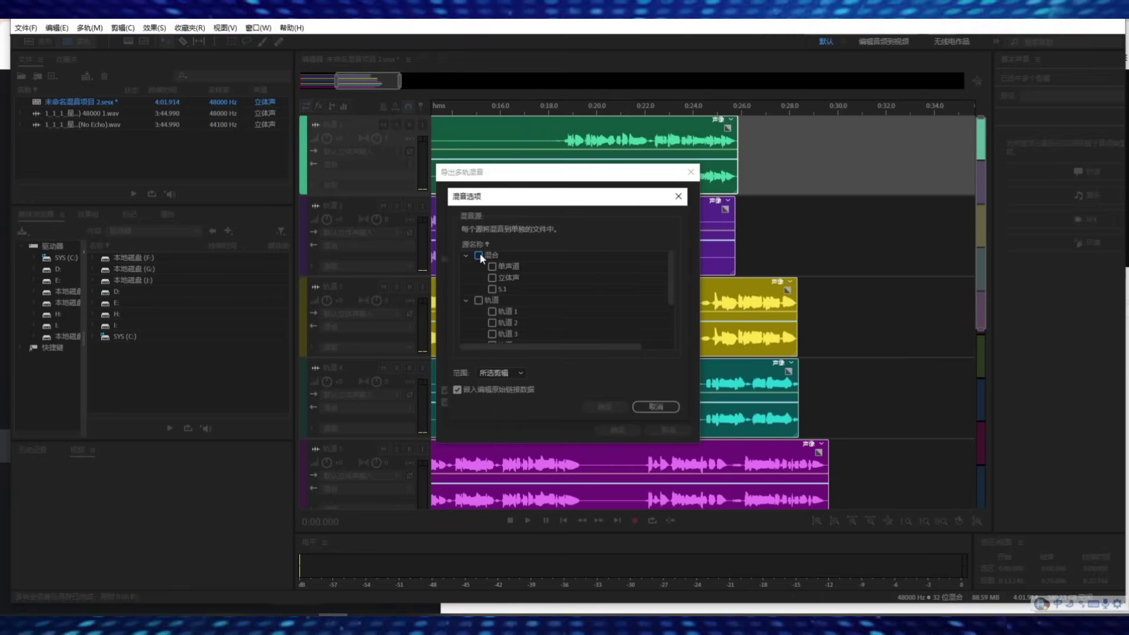
{"action": "scroll", "coordinate": [550, 269], "scroll_direction": "down", "scroll_amount": 1}
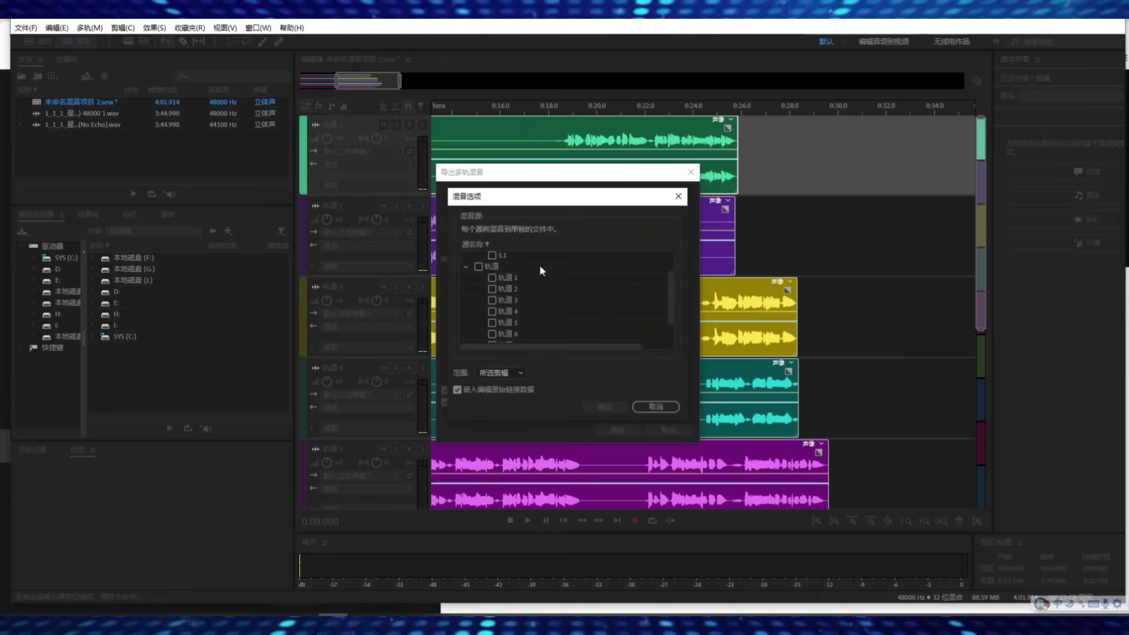
{"action": "left_click", "coordinate": [478, 267]}
{"action": "scroll", "coordinate": [547, 281], "scroll_direction": "down", "scroll_amount": 1}
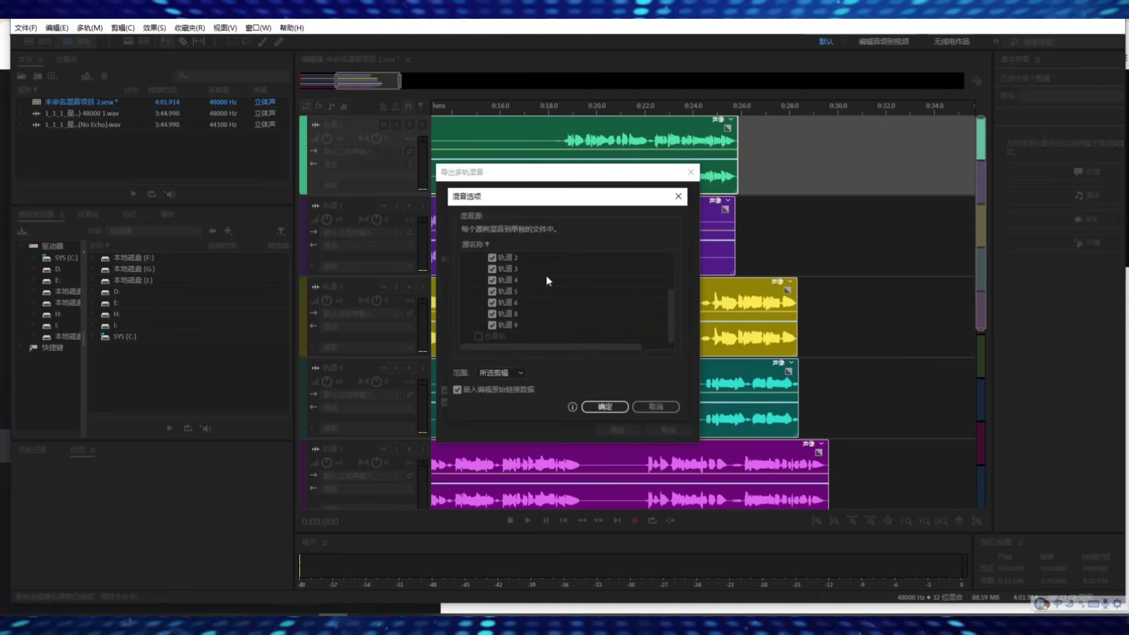
{"action": "scroll", "coordinate": [546, 280], "scroll_direction": "up", "scroll_amount": 1}
{"action": "scroll", "coordinate": [547, 280], "scroll_direction": "down", "scroll_amount": 1}
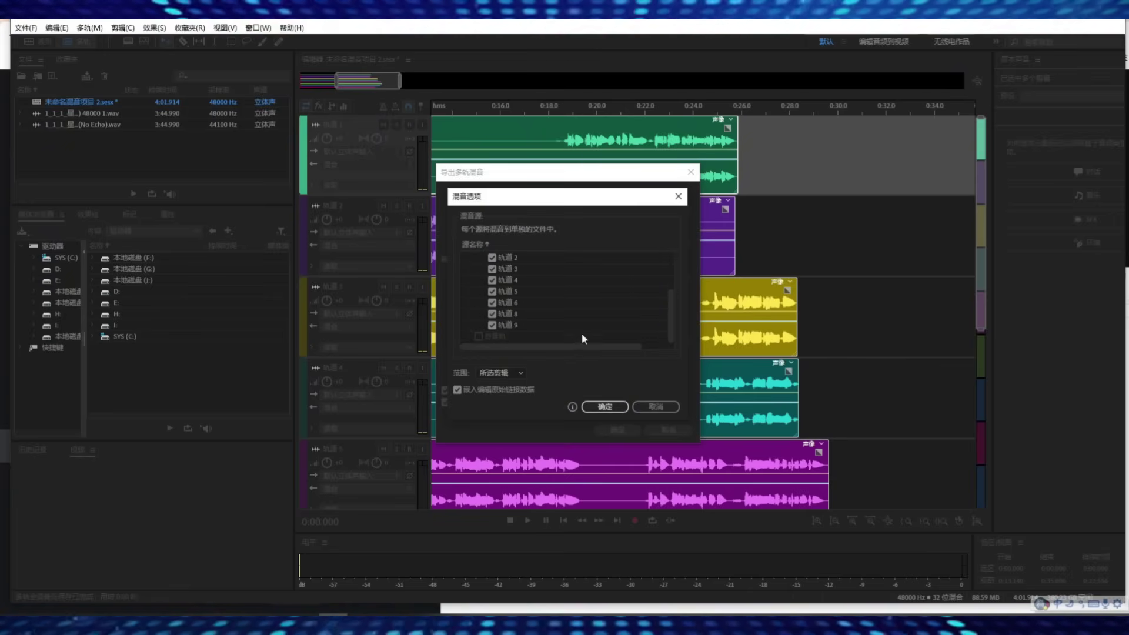
{"action": "left_click", "coordinate": [602, 407]}
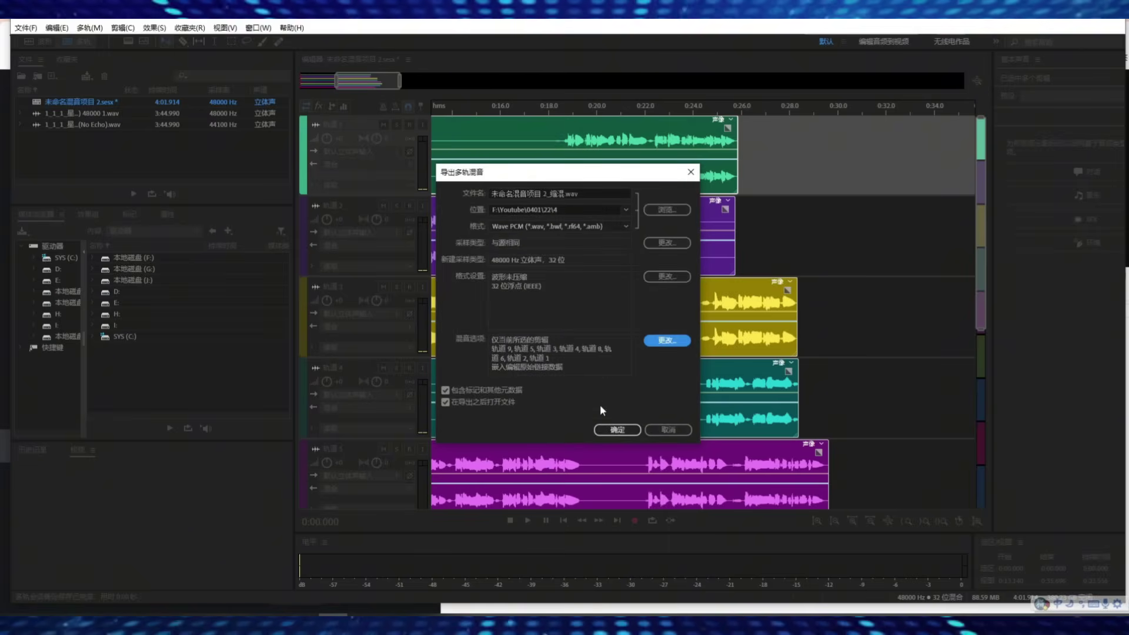
Run the multitrack mixdown export of the vocal segments to F:\Youtube\0401\22\4.
{"action": "left_click", "coordinate": [624, 429]}
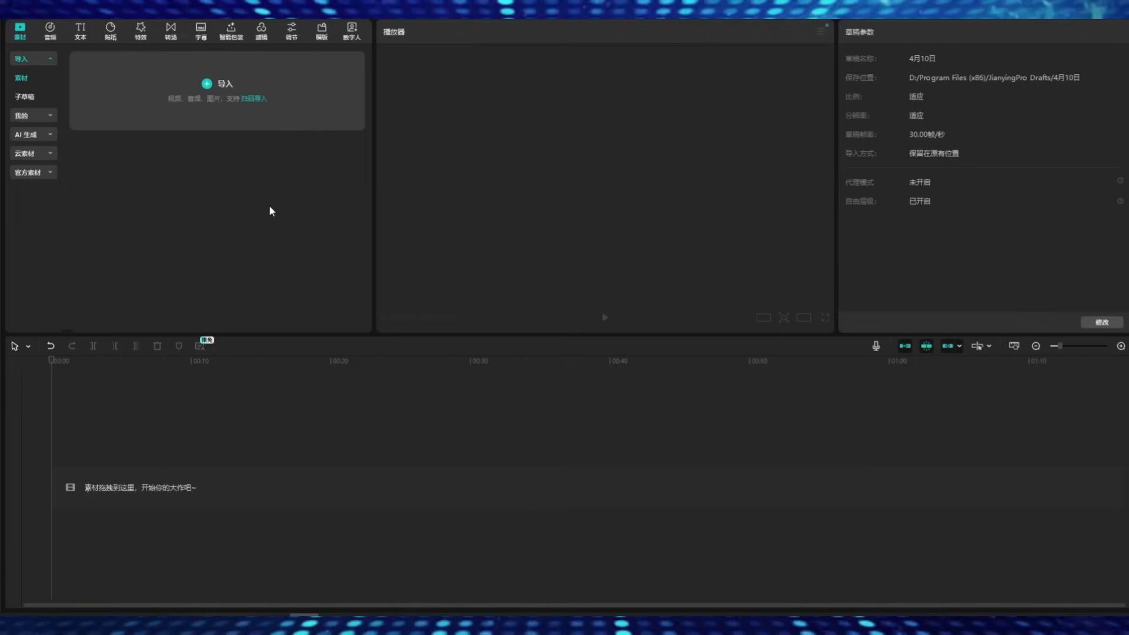
Switch to JianyingPro and import the video Kling AI- Next-Generation AI Creative Studio.mp4 from F:\Youtube\0401\22.
{"action": "left_click", "coordinate": [289, 95]}
{"action": "left_click", "coordinate": [56, 233]}
{"action": "double_click", "coordinate": [146, 109]}
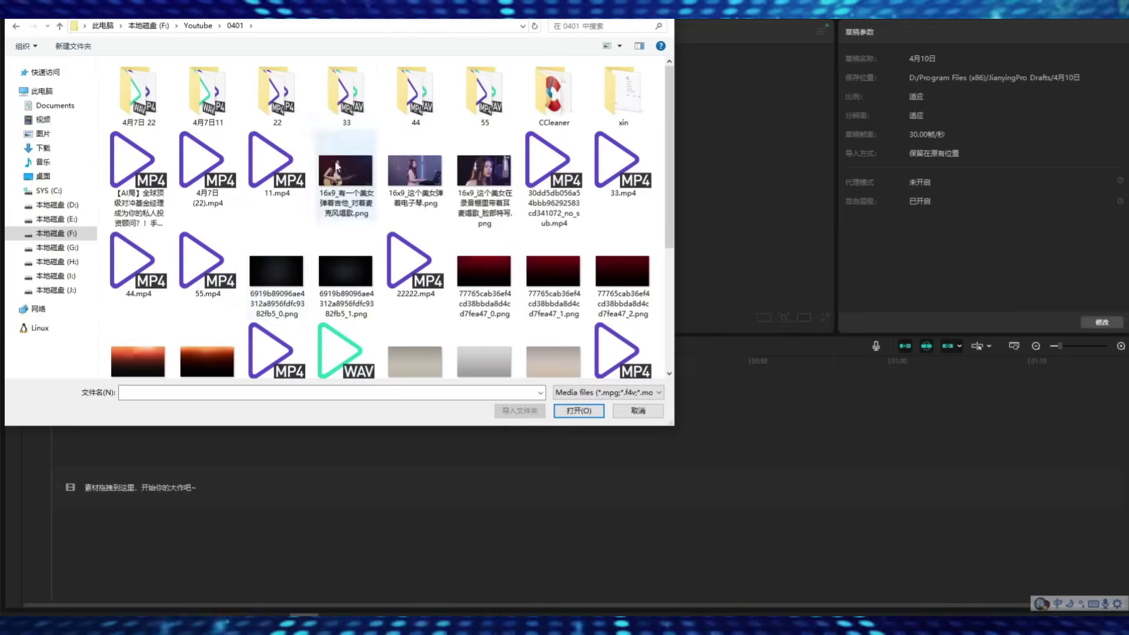
{"action": "double_click", "coordinate": [276, 94]}
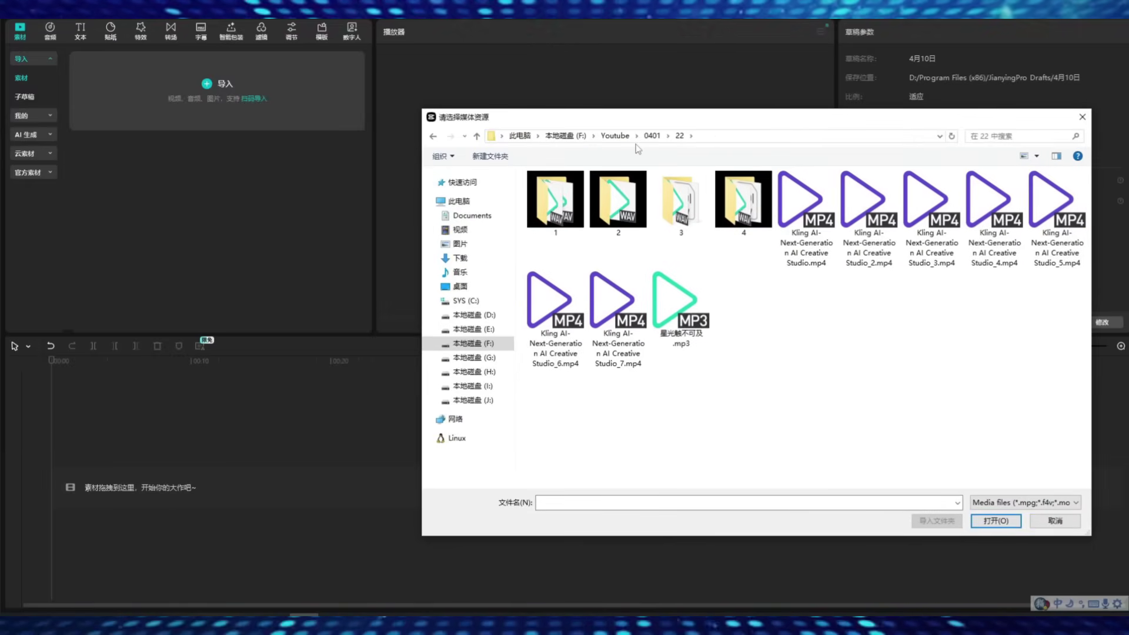
{"action": "double_click", "coordinate": [805, 203]}
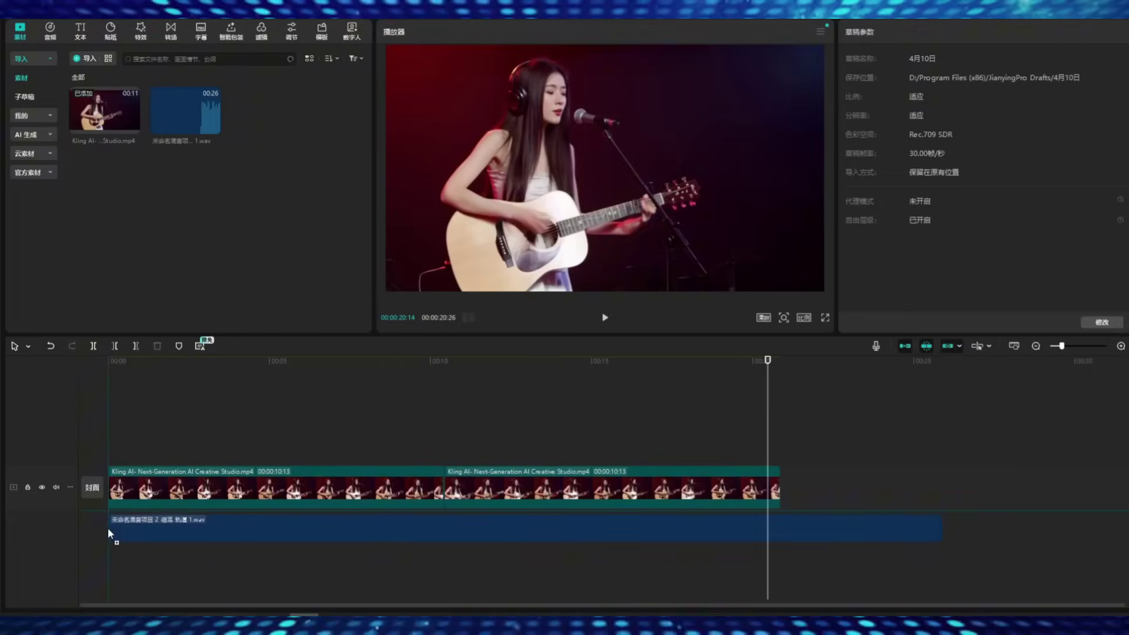
Append another copy of the guitar singer clip to the video track and trim its end to match the vocal audio.
{"action": "left_click", "coordinate": [625, 486]}
{"action": "key", "text": "ctrl+c"}
{"action": "key", "text": "ctrl+v"}
{"action": "left_click", "coordinate": [136, 346]}
Export the whole timeline to F:\Youtube\0401\22 under the title 第1段, as 1080P H.264 mp4 video with separate WAV audio.
{"action": "key", "text": "ctrl+a"}
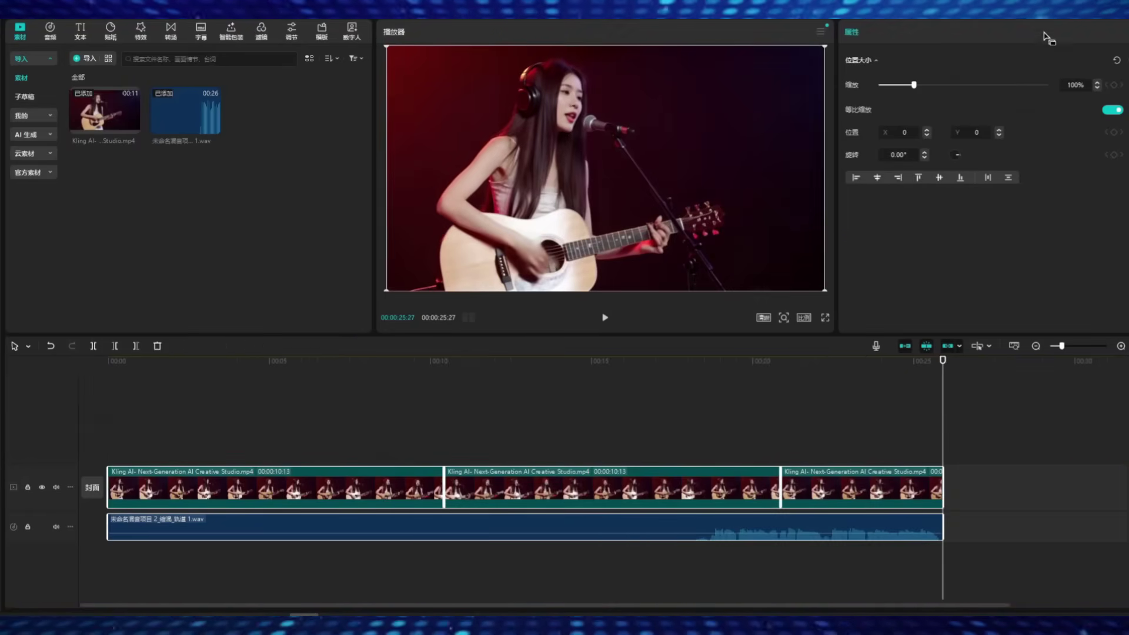
{"action": "key", "text": "ctrl+e"}
{"action": "left_click", "coordinate": [736, 166]}
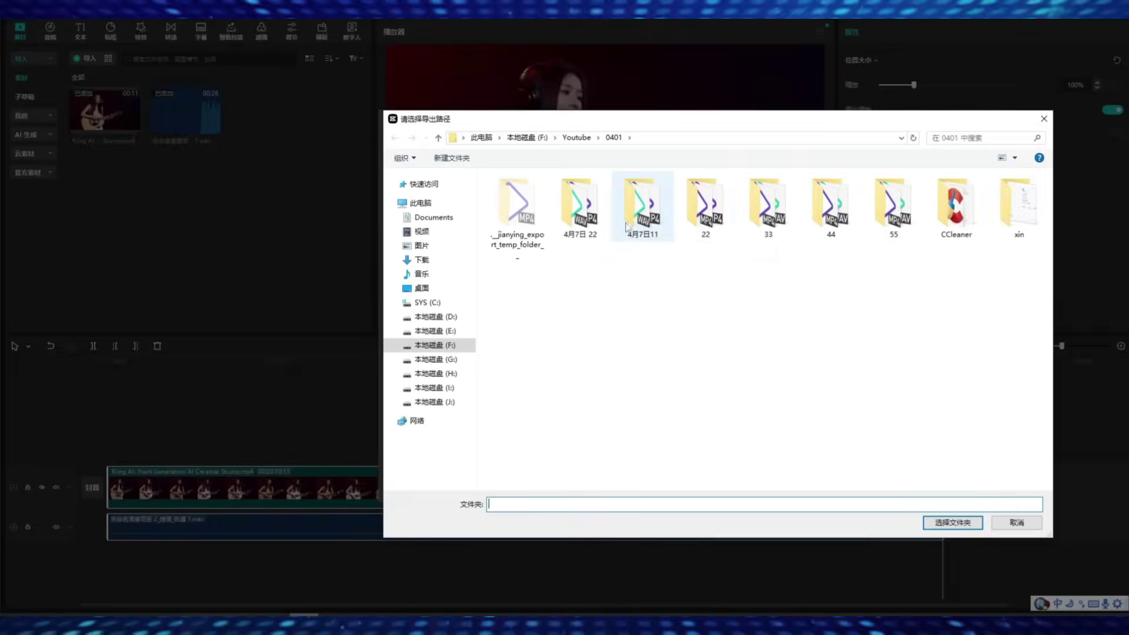
{"action": "key", "text": "Return"}
{"action": "type", "text": "第1段"}
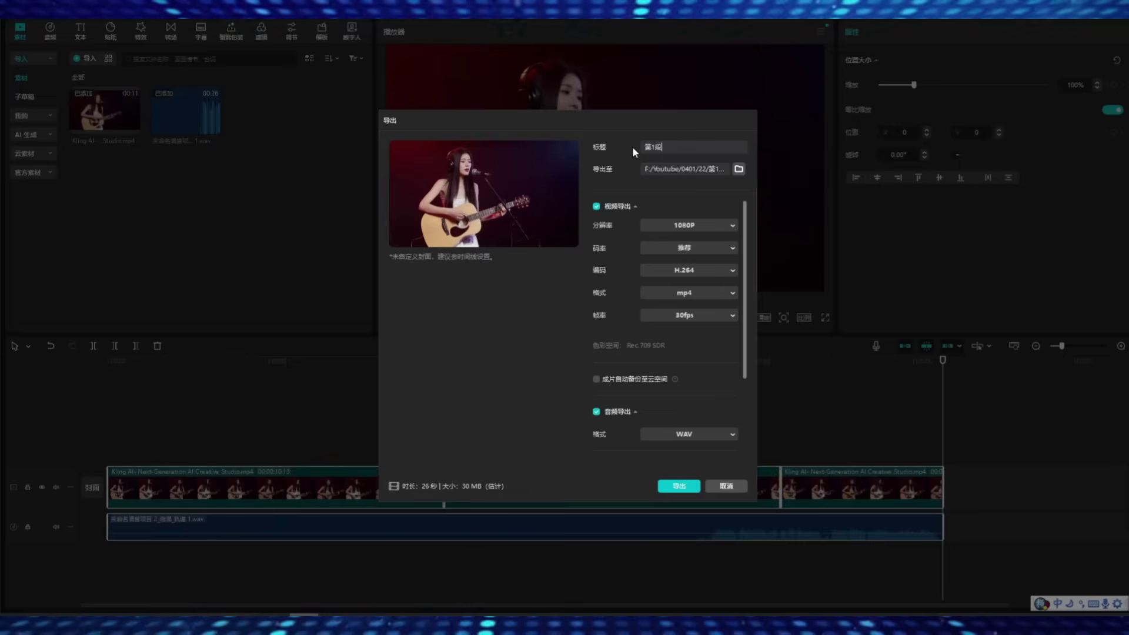
{"action": "scroll", "coordinate": [658, 353], "scroll_direction": "down", "scroll_amount": 3}
{"action": "left_click", "coordinate": [682, 485]}
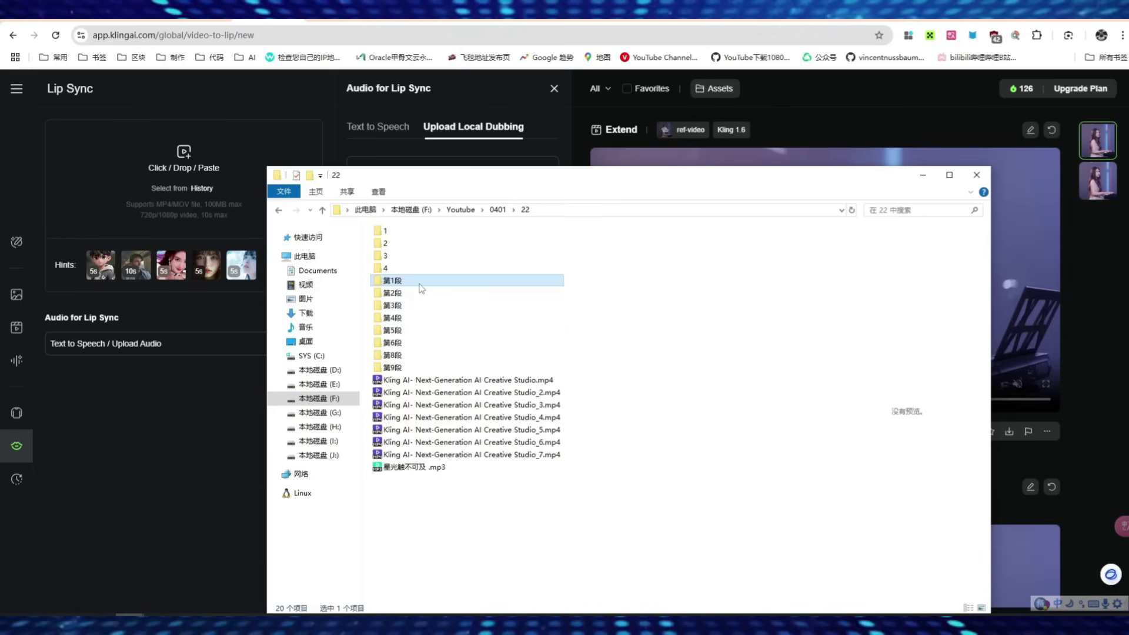
Check the mp4 and WAV files in the exported 第1段 and 第2段 folders, and minimize the file window.
{"action": "double_click", "coordinate": [419, 283]}
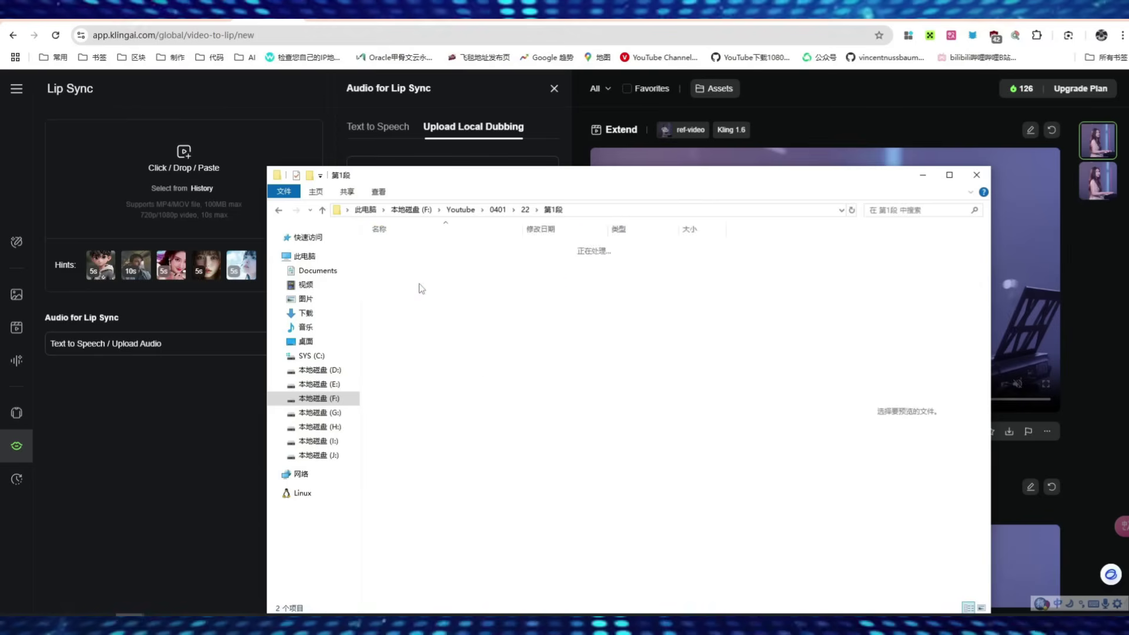
{"action": "left_click", "coordinate": [417, 259]}
{"action": "left_click", "coordinate": [411, 247]}
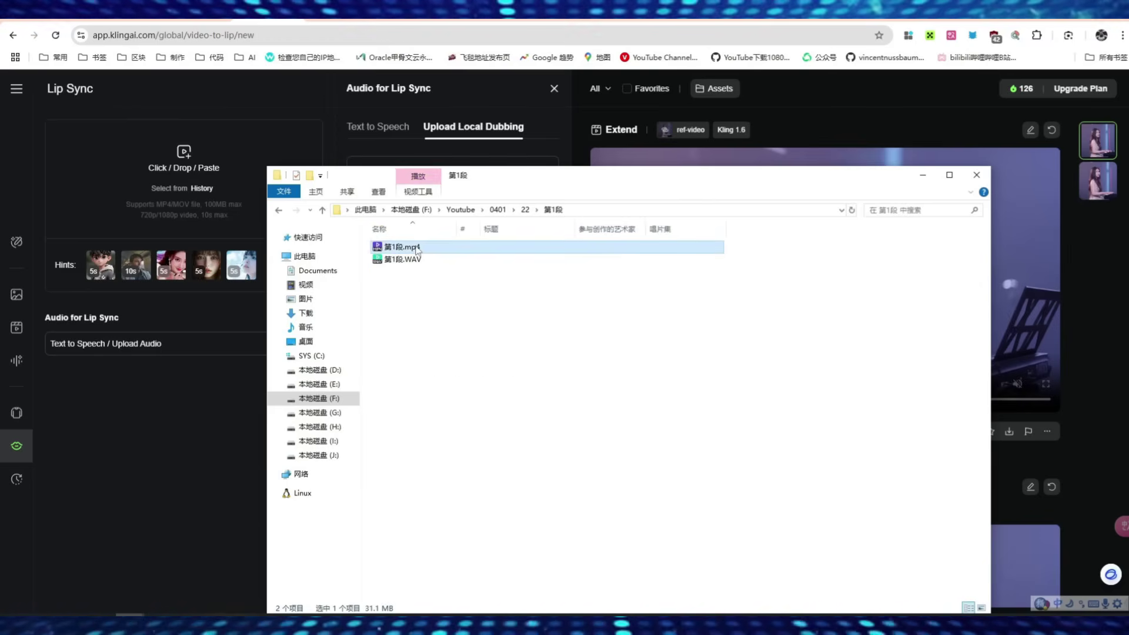
{"action": "left_click", "coordinate": [416, 260]}
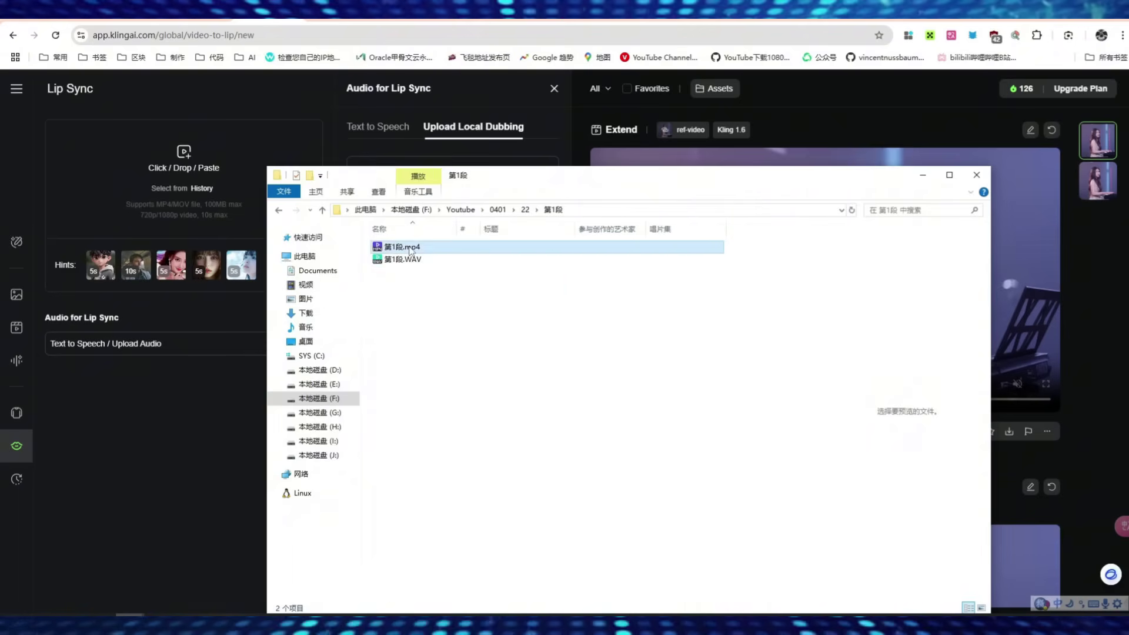
{"action": "key", "text": "BackSpace"}
{"action": "double_click", "coordinate": [407, 293]}
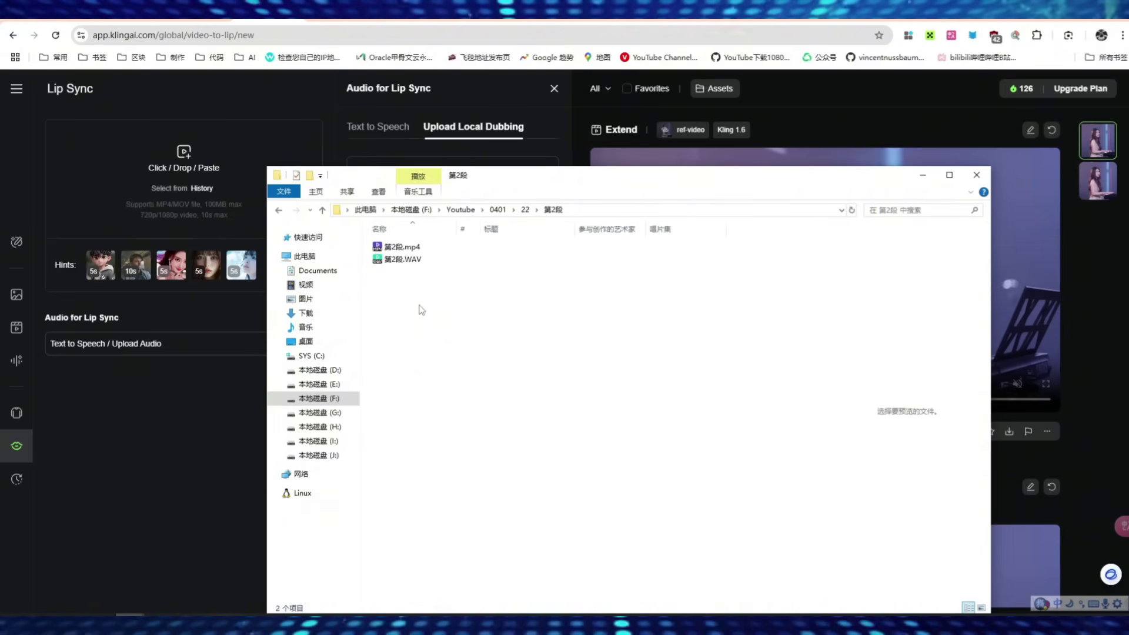
{"action": "left_click", "coordinate": [322, 210]}
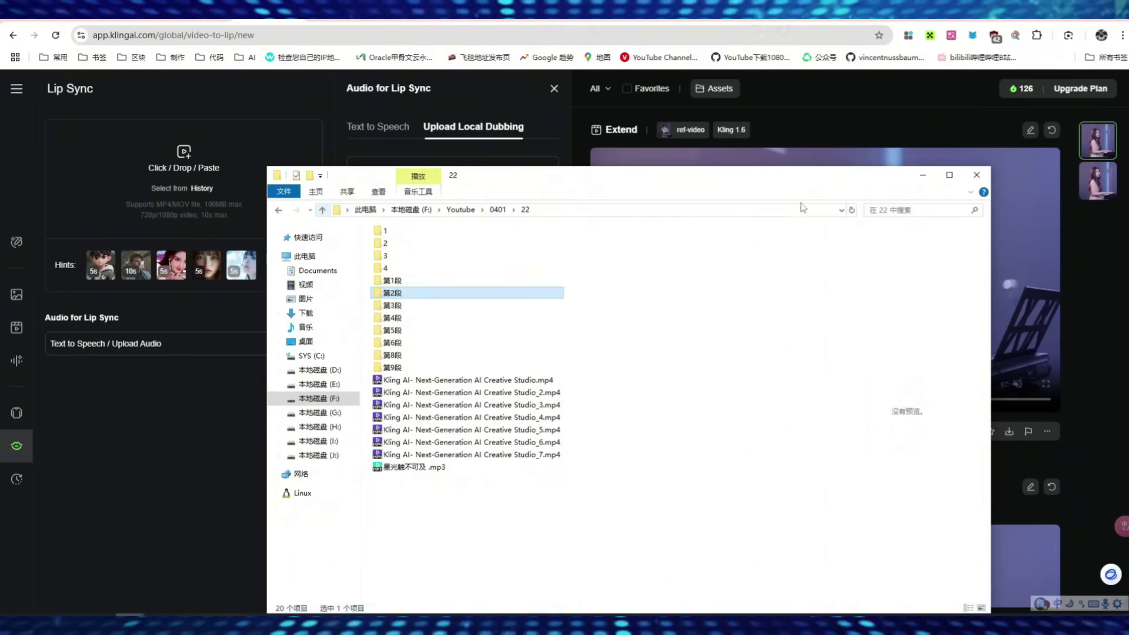
{"action": "left_click", "coordinate": [921, 178]}
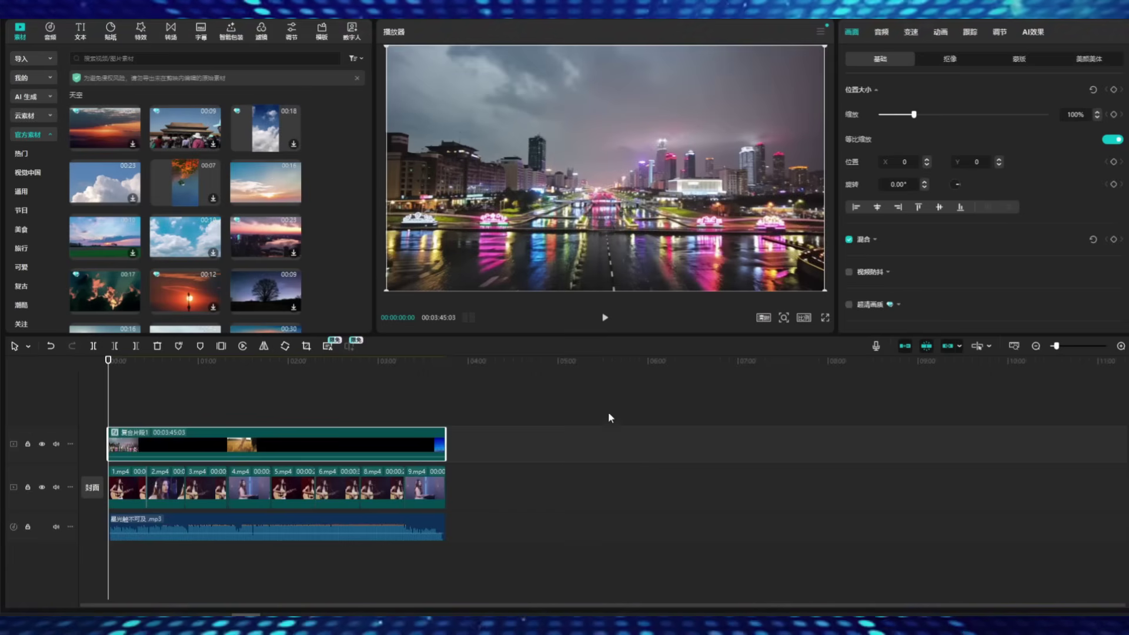
Play the assembled music video from the start and pause at about the two-minute mark.
{"action": "left_click", "coordinate": [604, 318]}
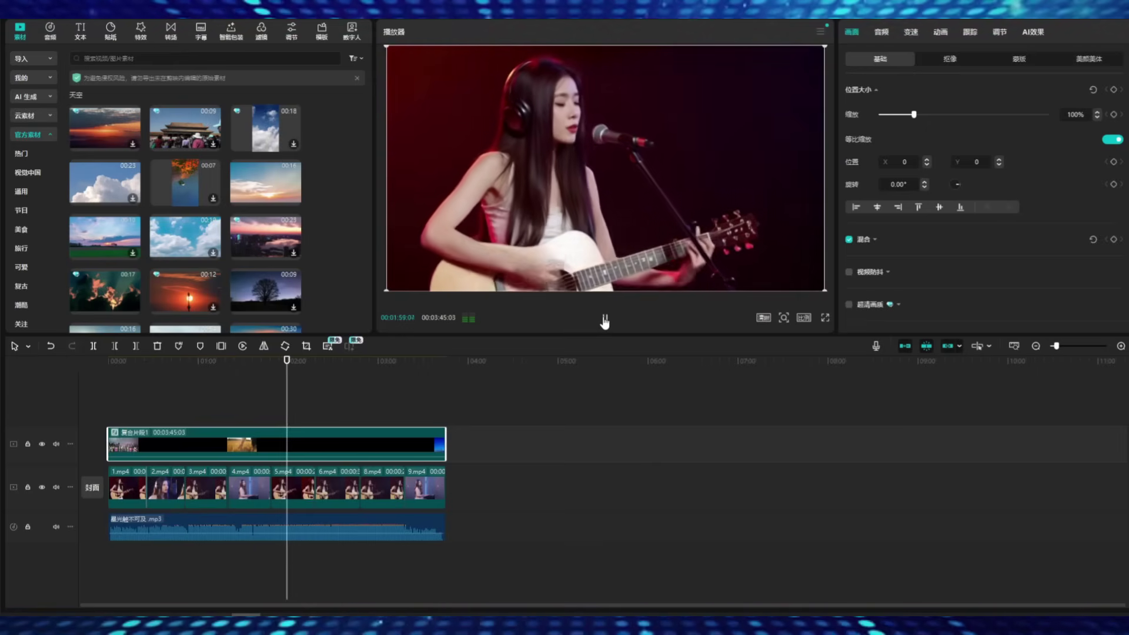
{"action": "left_click", "coordinate": [604, 319]}
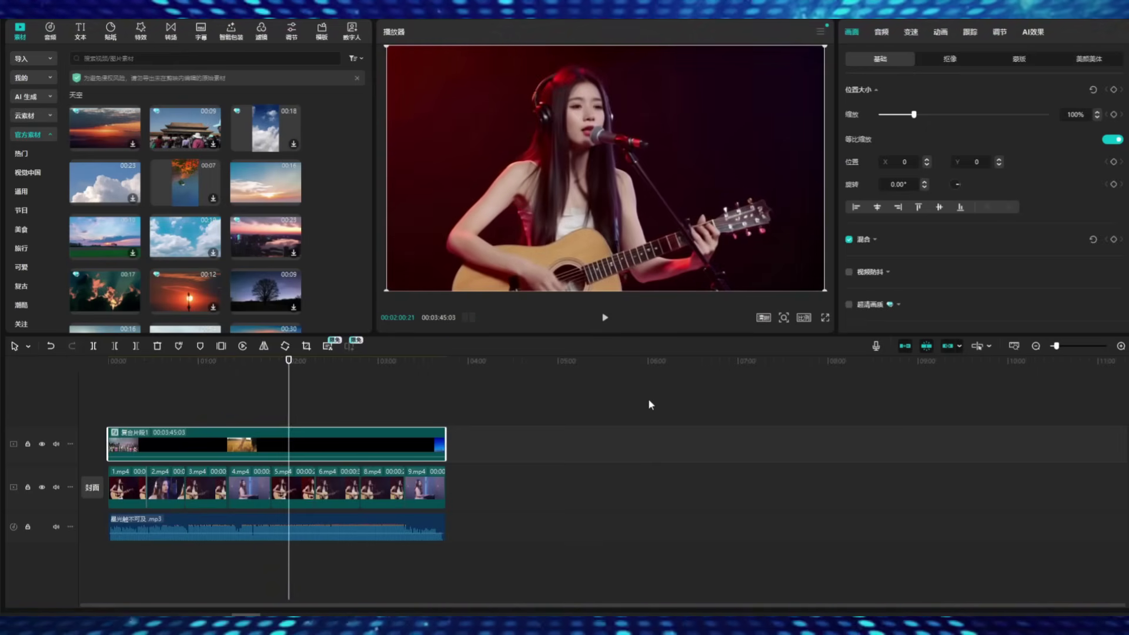